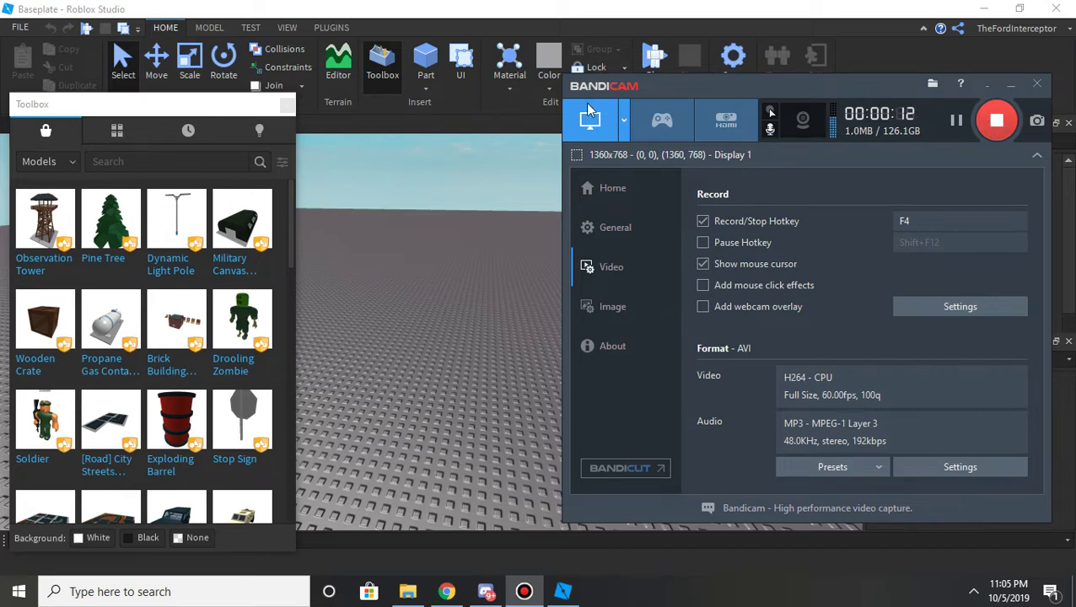
Step: Close the Toolbox and insert two block parts into the workspace
left_click(285, 108)
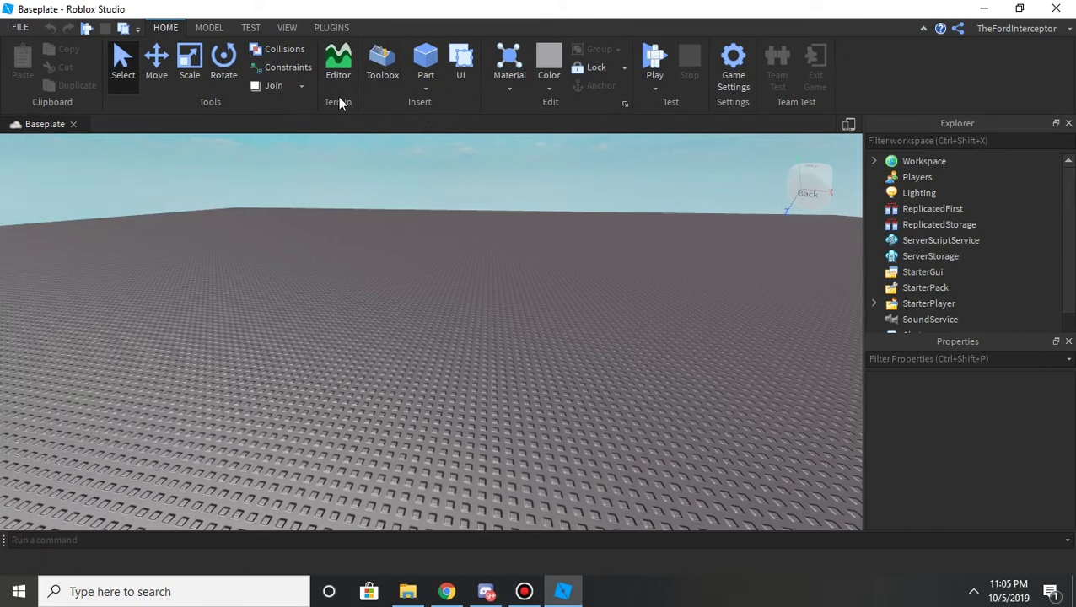
left_click(426, 88)
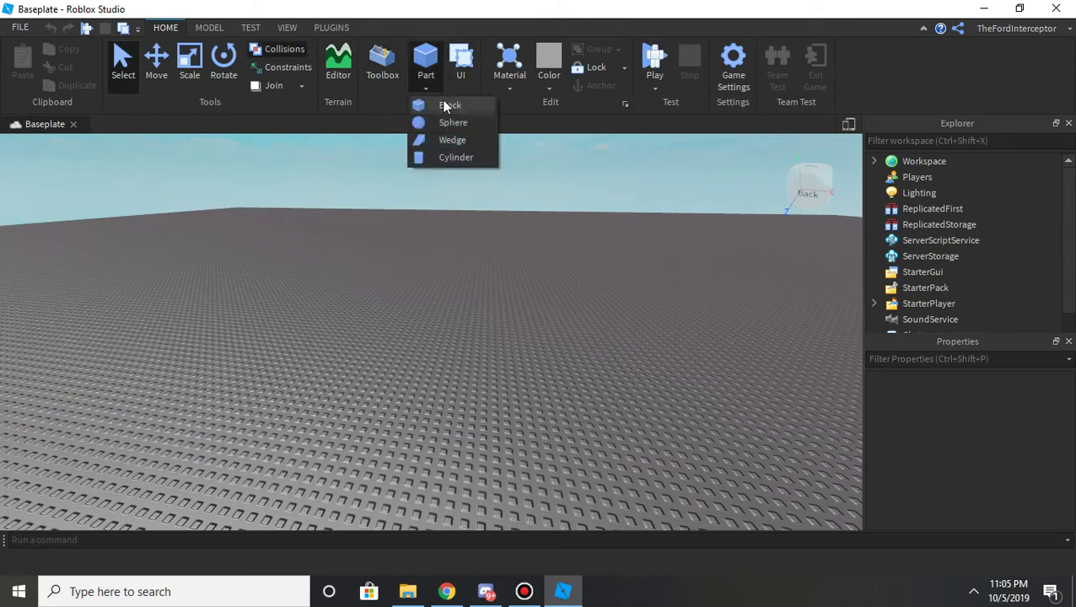
left_click(447, 105)
left_click(426, 87)
left_click(433, 106)
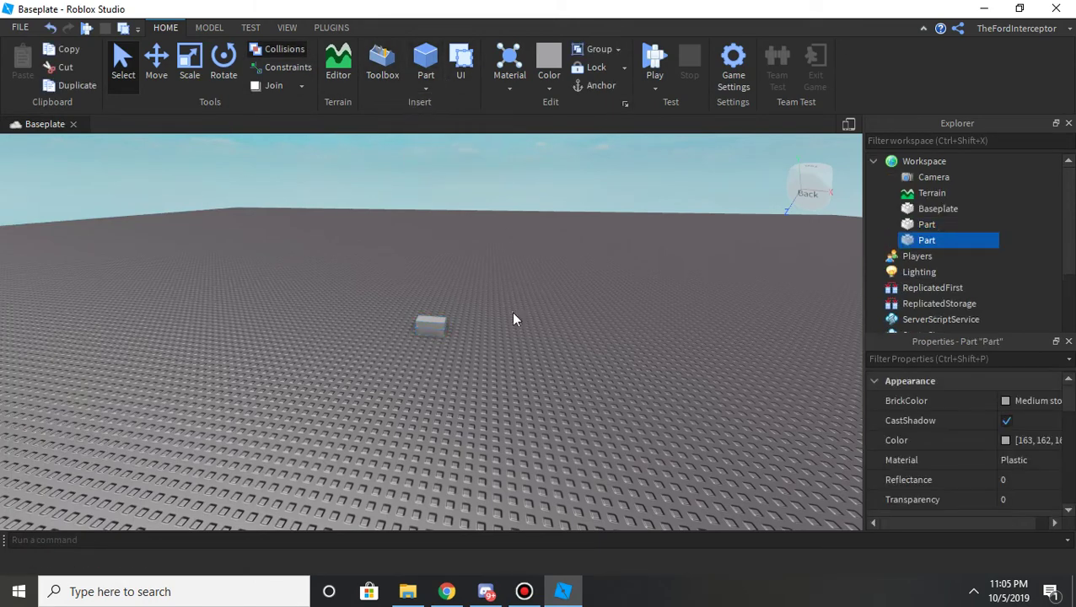
Step: Place one of the two blocks directly beside the other on the baseplate, end to end
left_click(506, 305)
scroll(498, 291, "up", 5)
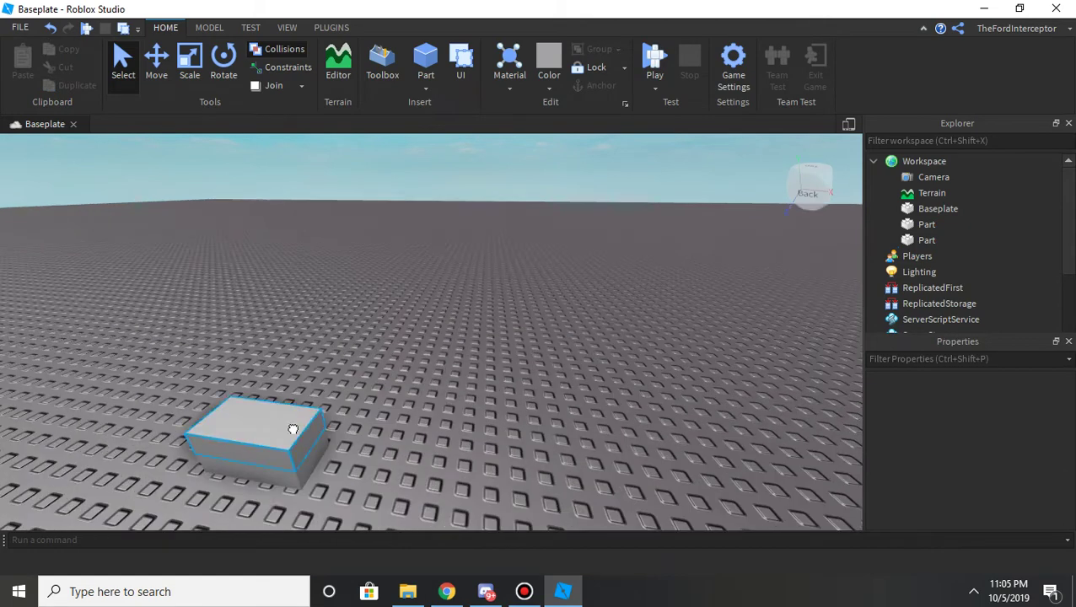
left_click_drag(292, 430, 386, 442)
left_click(390, 421)
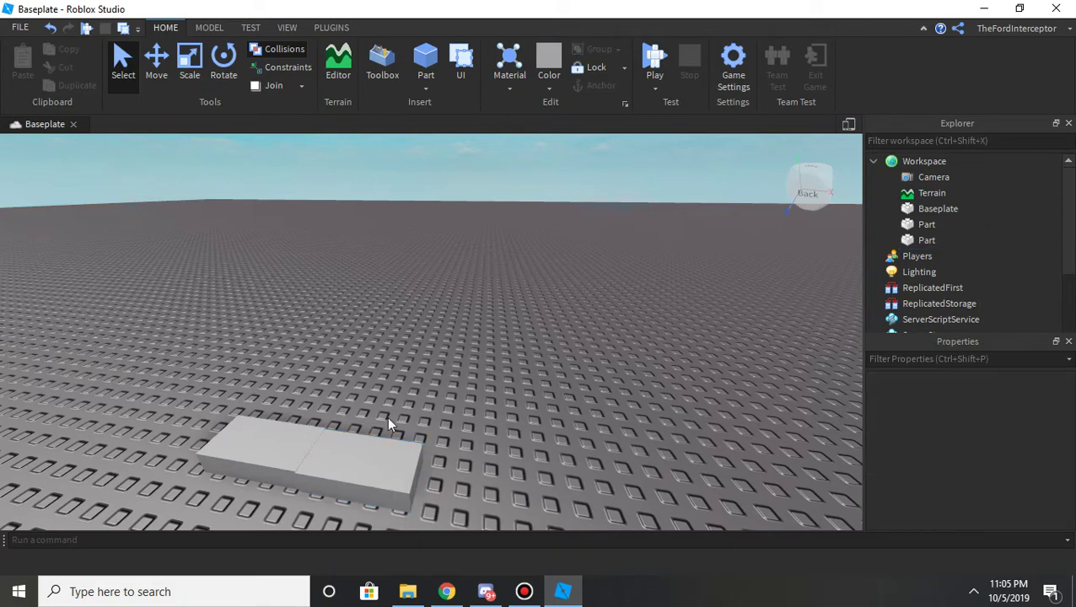
Step: Shift the selected block slightly toward its neighbour so that the two blocks overlap at their shared edge
right_click_drag(388, 424, 465, 317)
left_click(377, 413)
key("f")
left_click(560, 161)
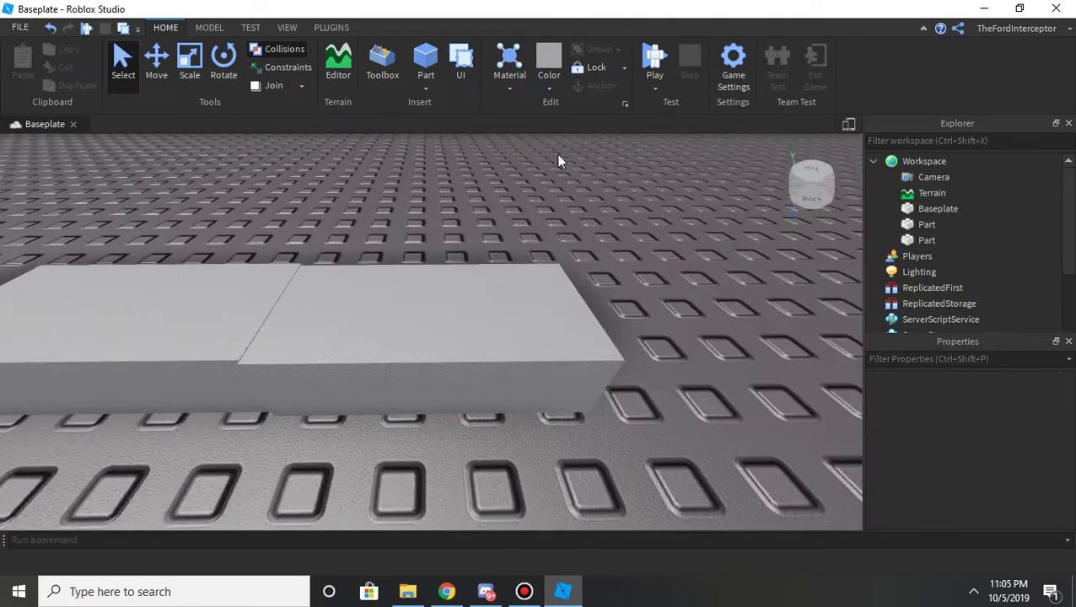
left_click_drag(306, 308, 269, 317)
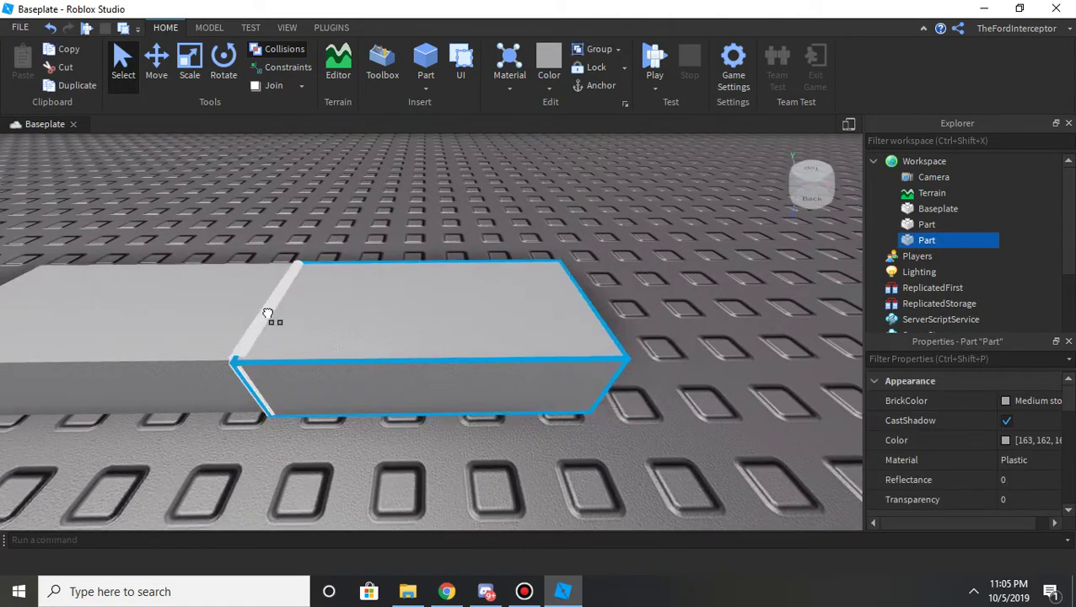
left_click(349, 233)
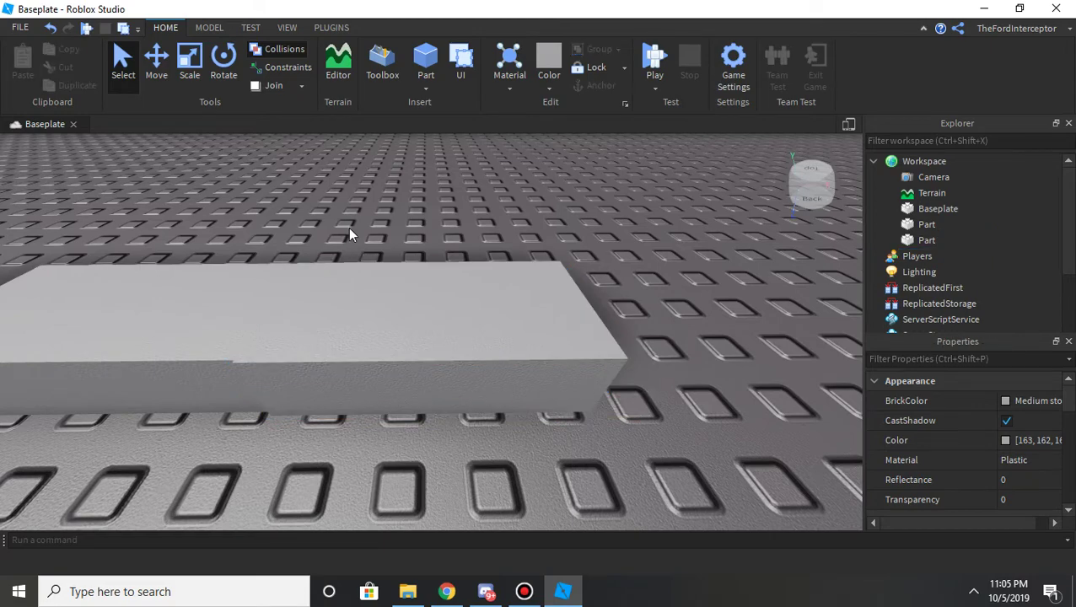
Step: Move the block along the X axis to leave a gap to its neighbour, and turn off Collisions
left_click(163, 80)
left_click(380, 293)
scroll(629, 315, "down", 3)
left_click_drag(596, 336, 637, 319)
left_click(261, 52)
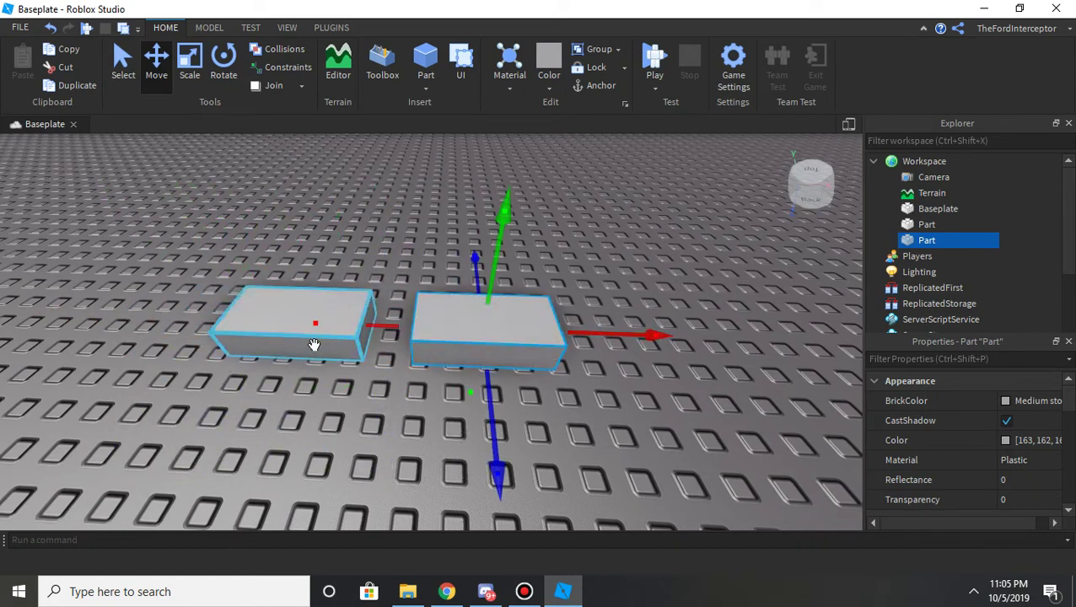
Step: Delete both blocks from the workspace
left_click(313, 336, "shift")
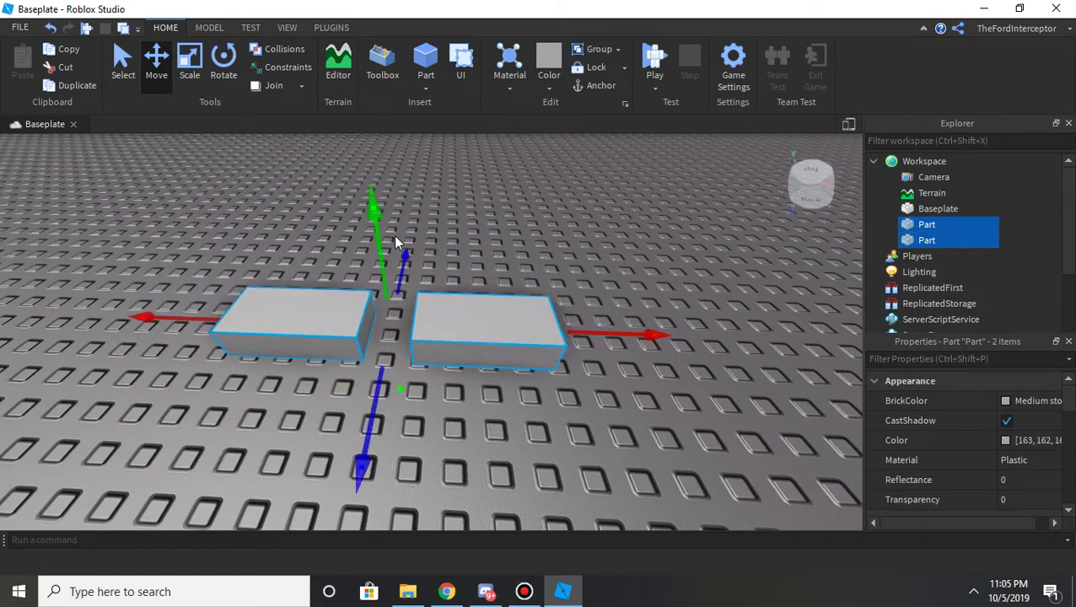
key("Delete")
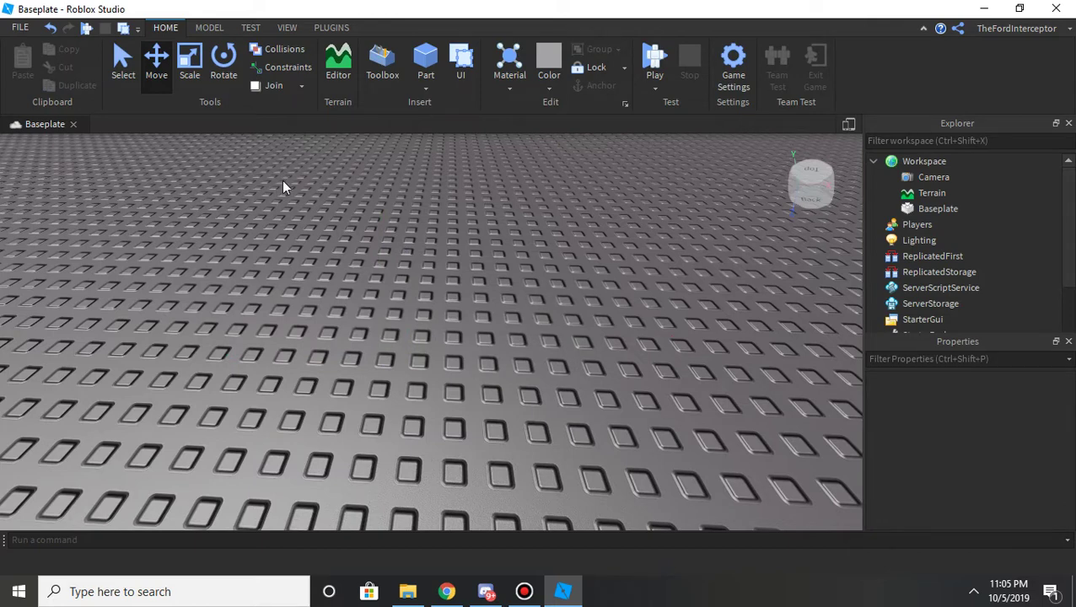
Step: Show the installed plugins and their tools
left_click(335, 25)
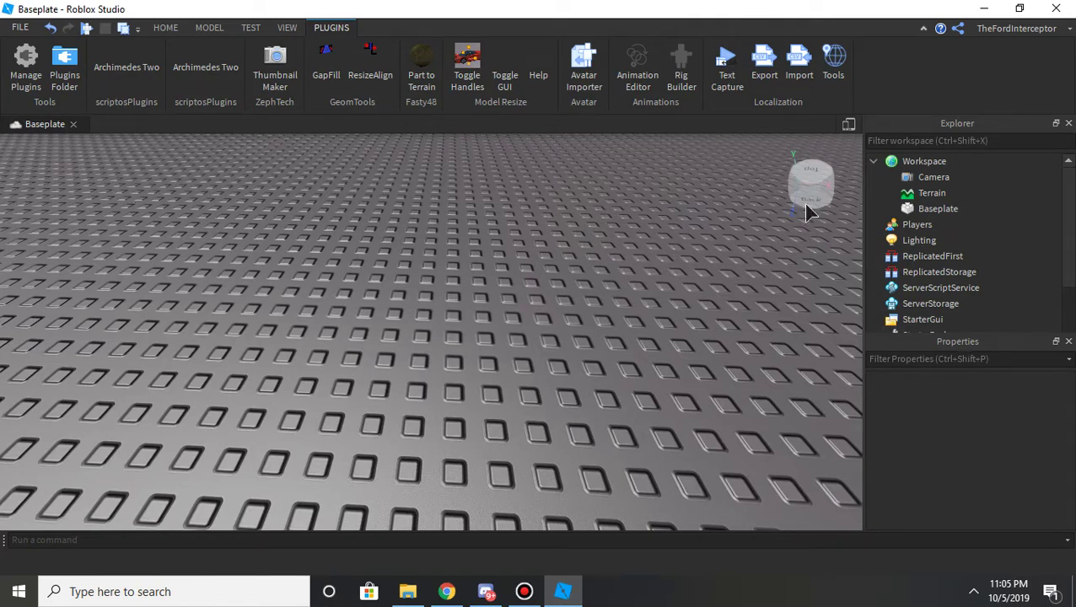
right_click_drag(438, 350, 438, 349)
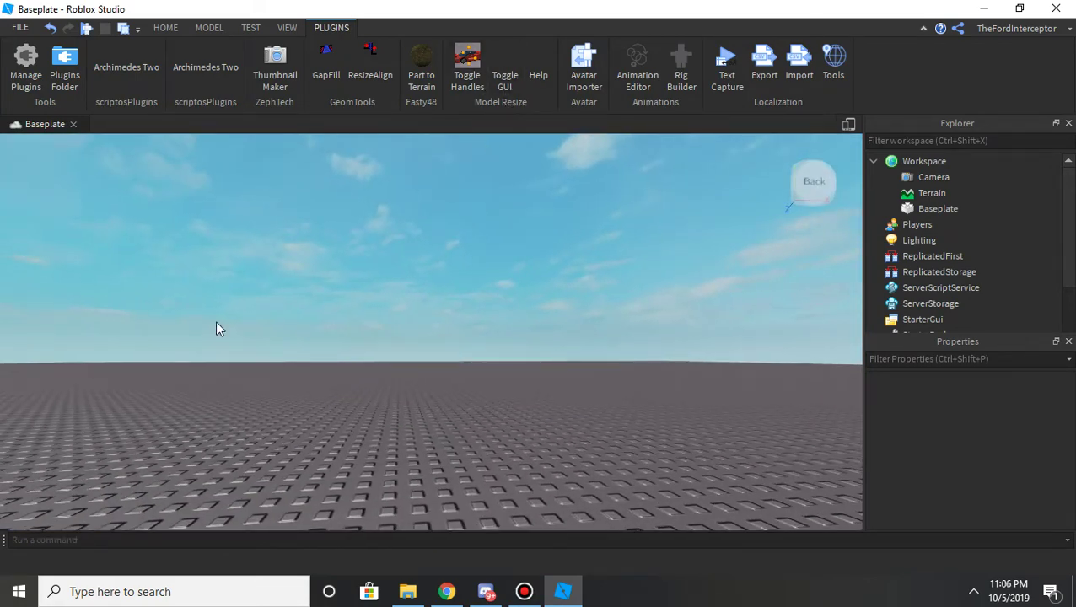
Step: Open the Studio settings, examine the Game Options category, and close the settings without restarting
left_click(17, 29)
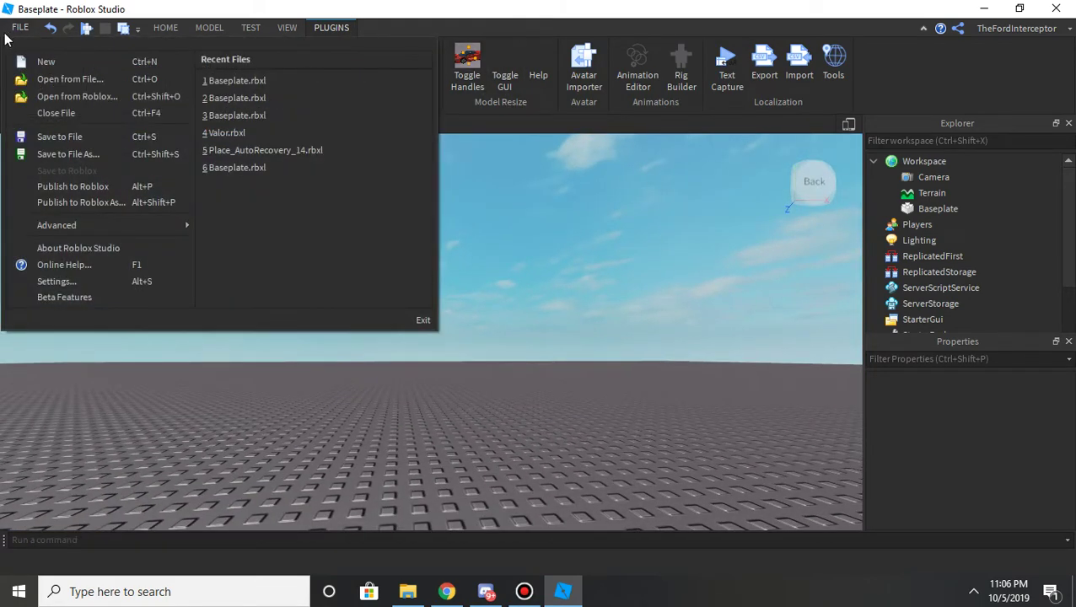
left_click(76, 282)
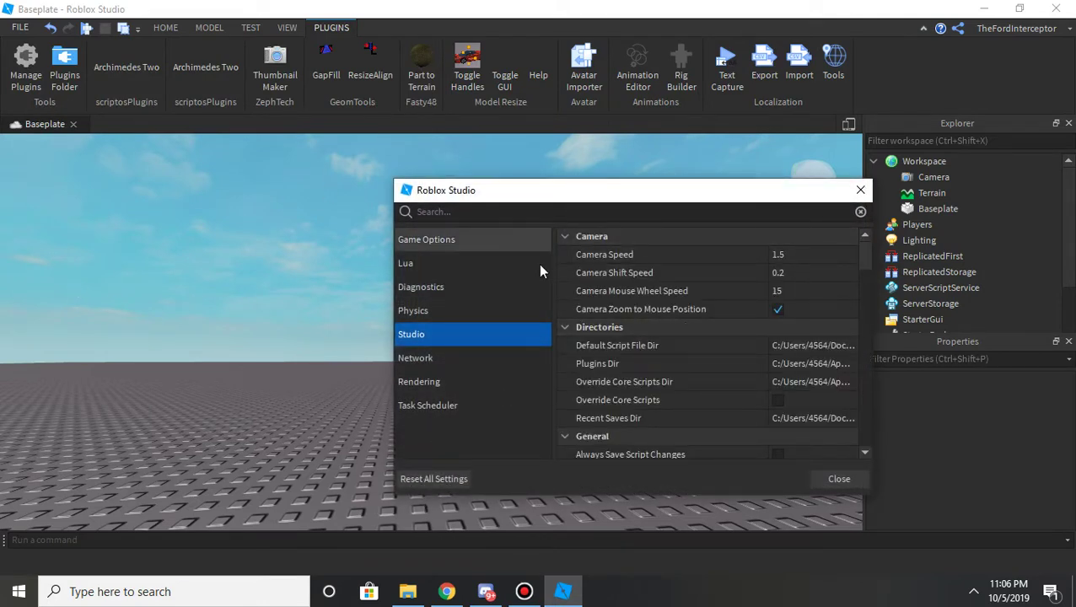
left_click(425, 242)
left_click(791, 381)
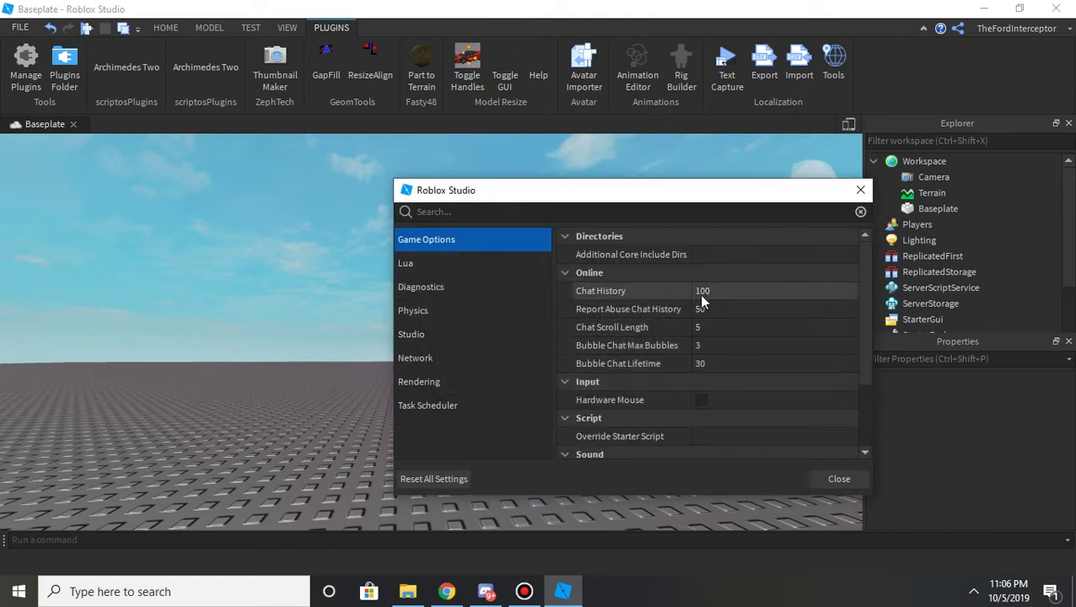
scroll(783, 318, "down", 3)
scroll(784, 318, "up", 3)
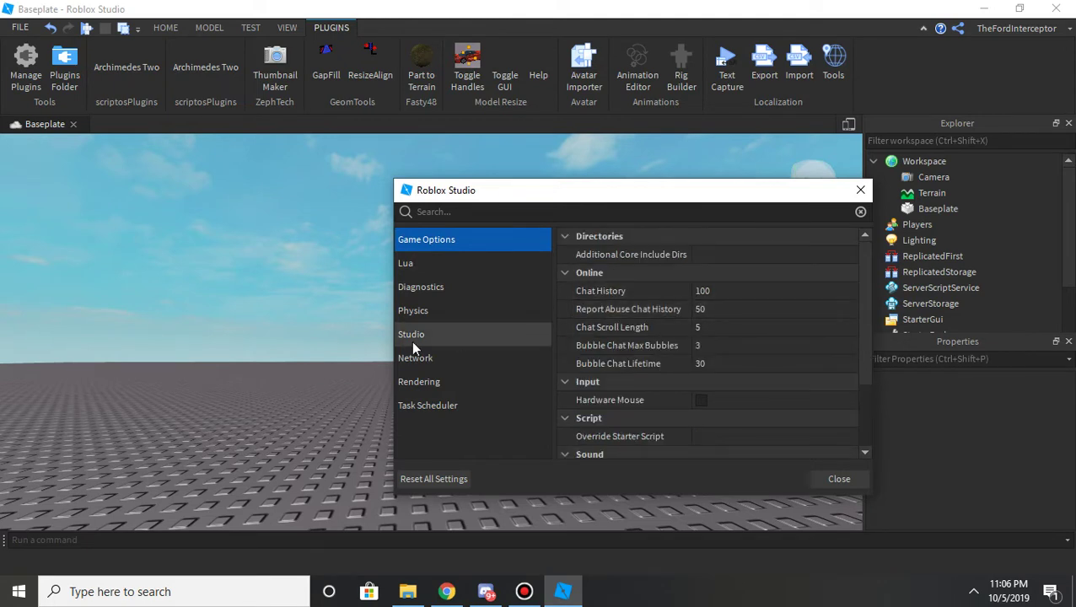
left_click(860, 190)
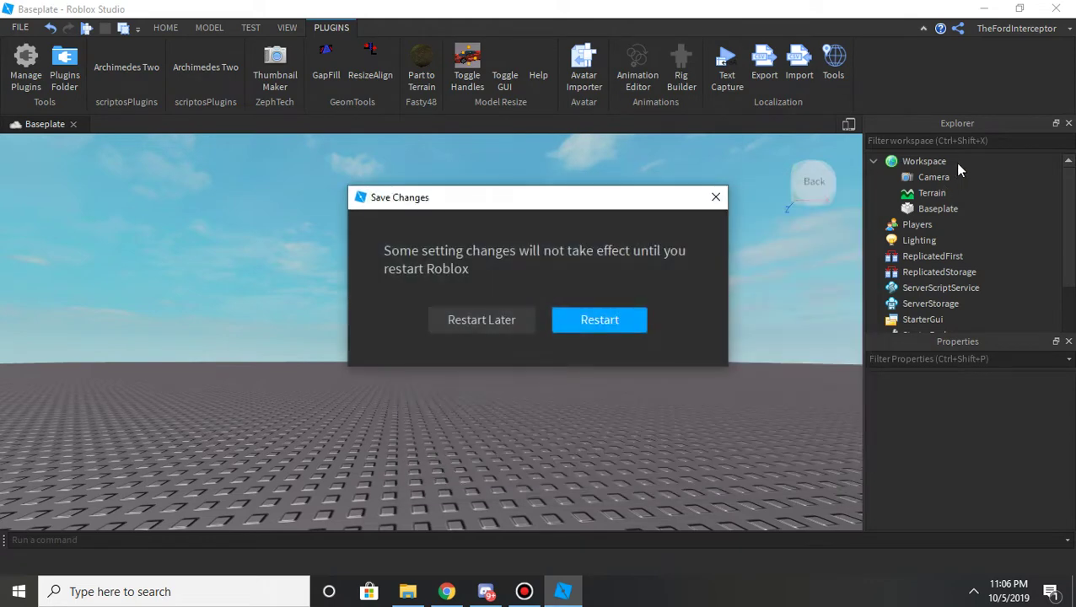
left_click(716, 198)
Step: Insert a Part object into Workspace and place it on the baseplate
left_click(959, 160)
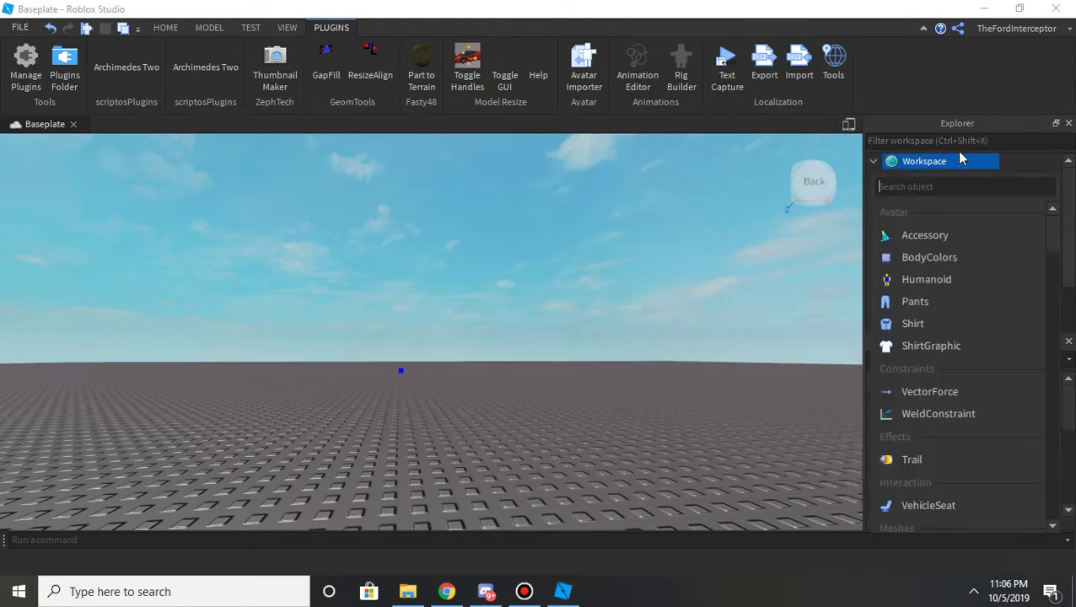
type("part")
key("Return")
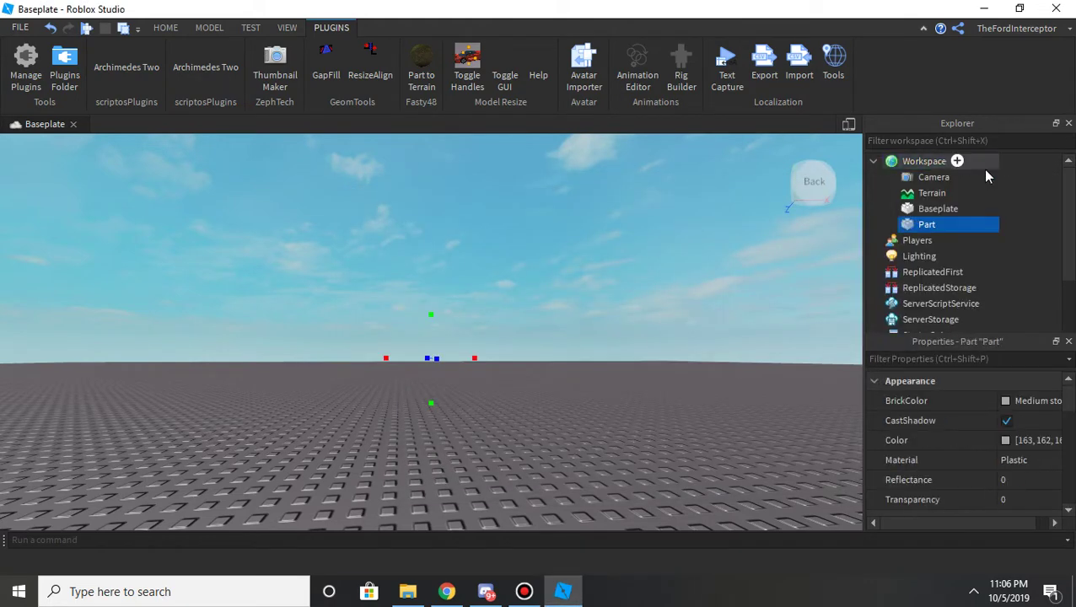
key("f")
left_click(523, 293)
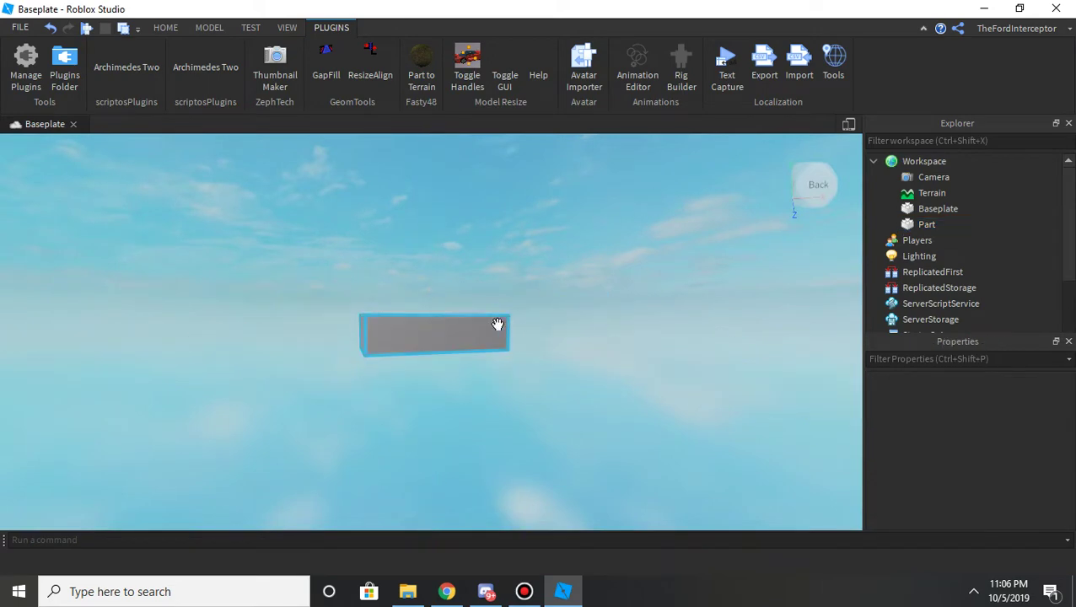
left_click_drag(498, 325, 749, 201)
key("f")
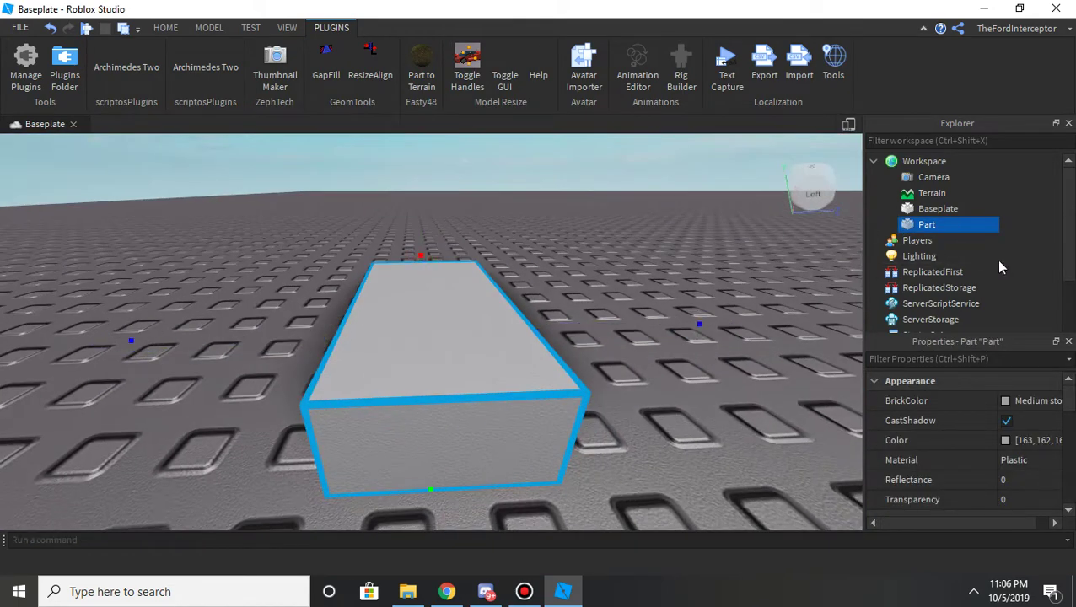
Step: Add a BloomEffect to the Lighting service
left_click(946, 257)
type("b")
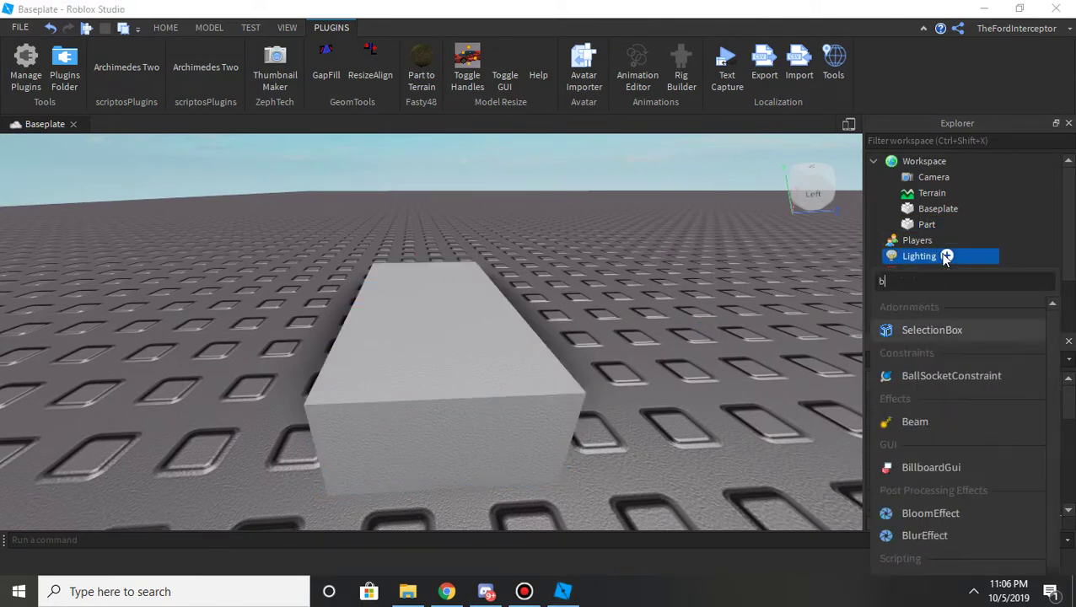
type("loom")
key("Return")
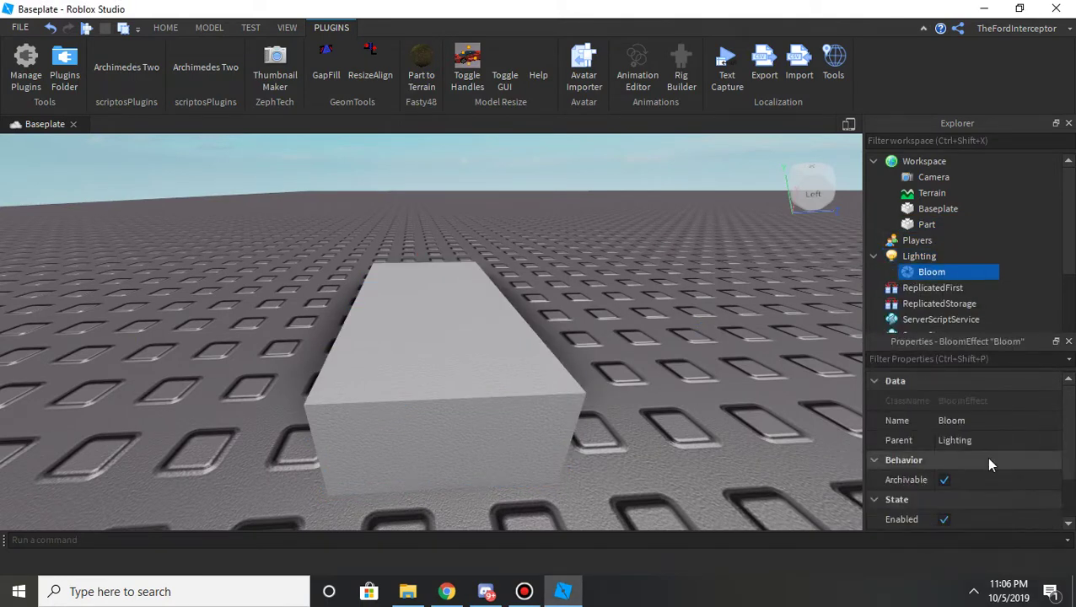
Step: Set the Bloom effect's Intensity to 6, Size to 60 and Threshold to 1.3
scroll(982, 456, "down", 3)
left_click(986, 480)
type("5")
left_click(979, 501)
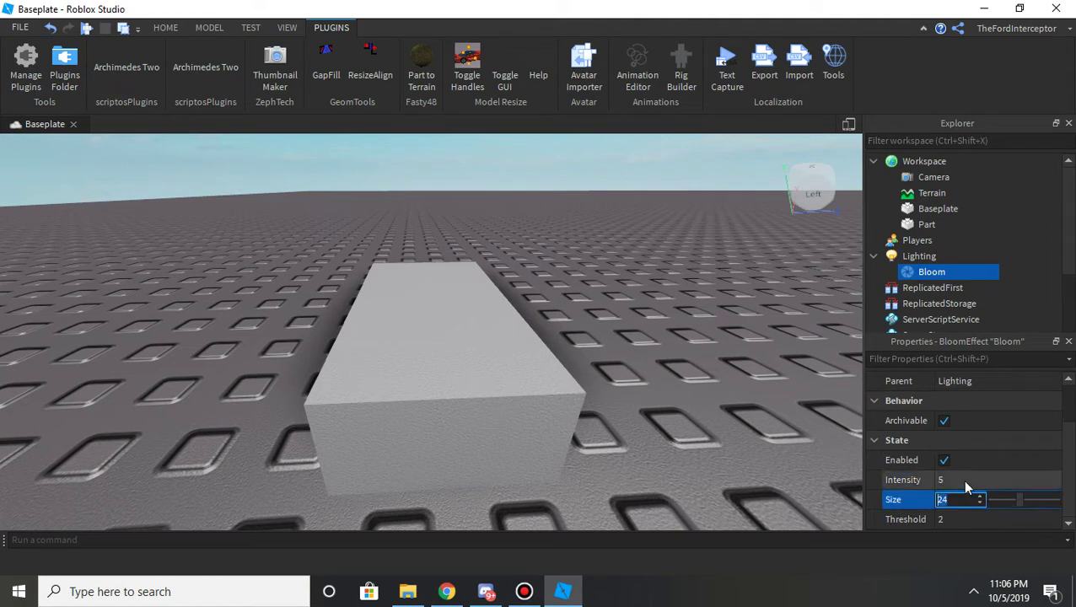
left_click(960, 480)
type("6")
left_click(957, 500)
type("6")
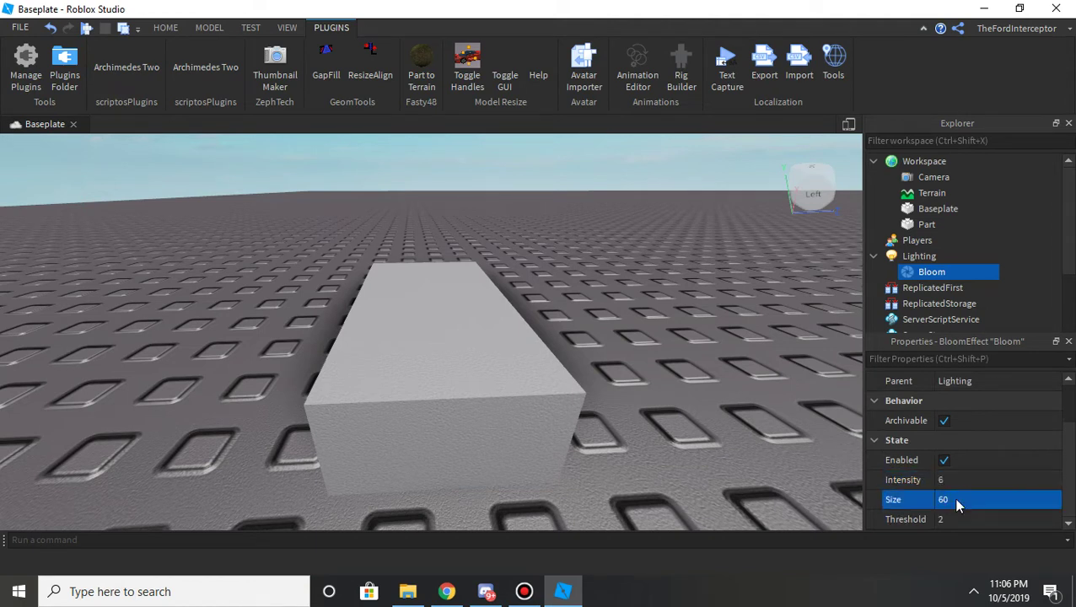
left_click(964, 519)
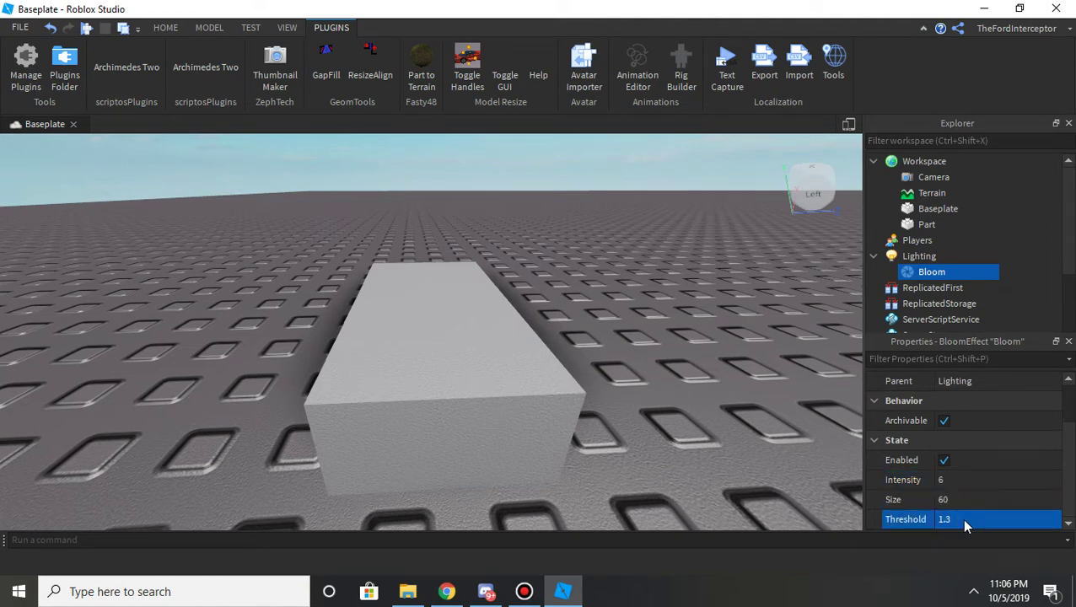
Step: Set the part's BrickColor to Medium blue and its Material to Neon
left_click(926, 224)
scroll(1025, 396, "up", 2)
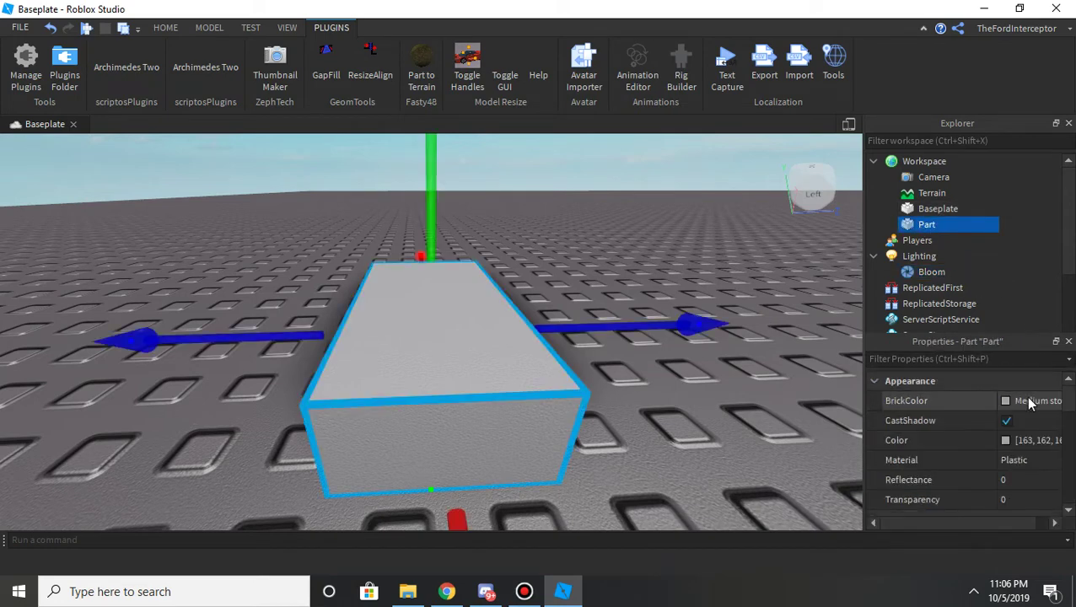
left_click(1025, 397)
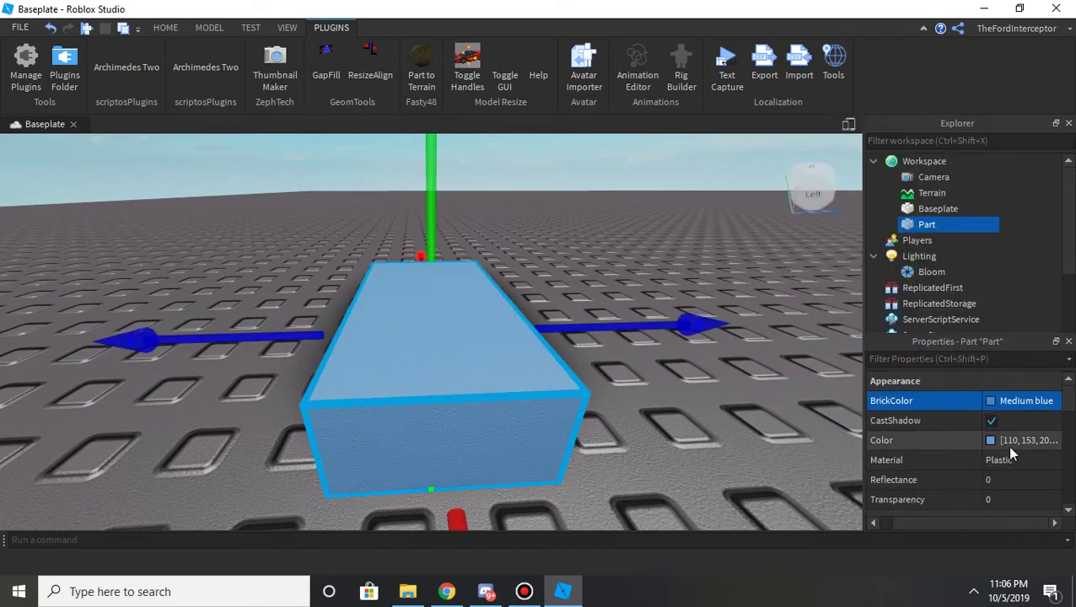
left_click(1008, 461)
left_click(1009, 461)
left_click(997, 501)
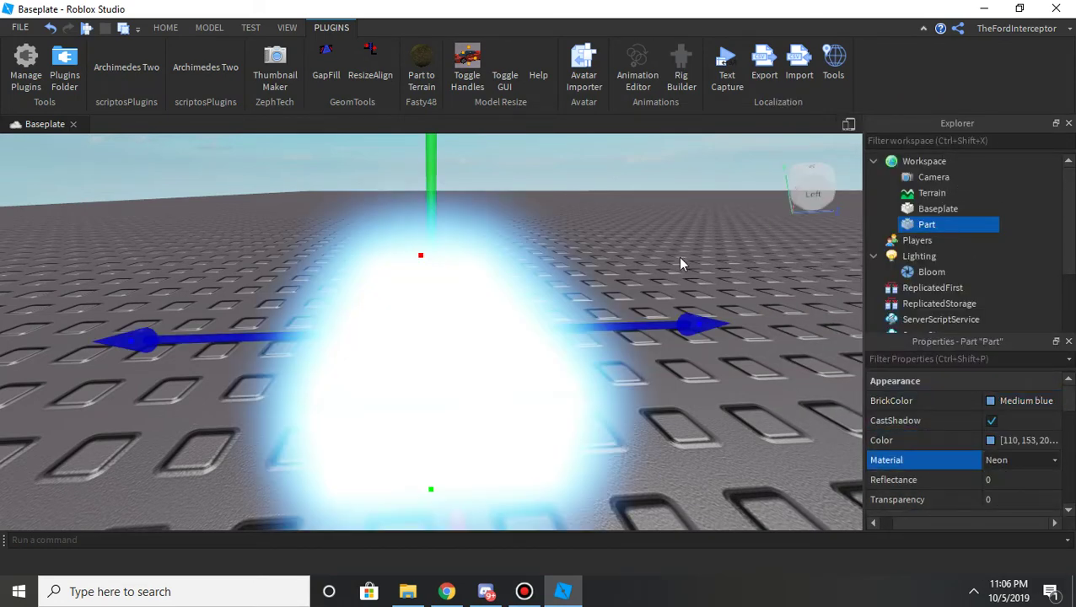
Step: Examine the neon part's bloom glow from near and far camera distances
left_click(677, 256)
right_click_drag(677, 256, 662, 224)
key("s")
key("s")
key("w")
key("s")
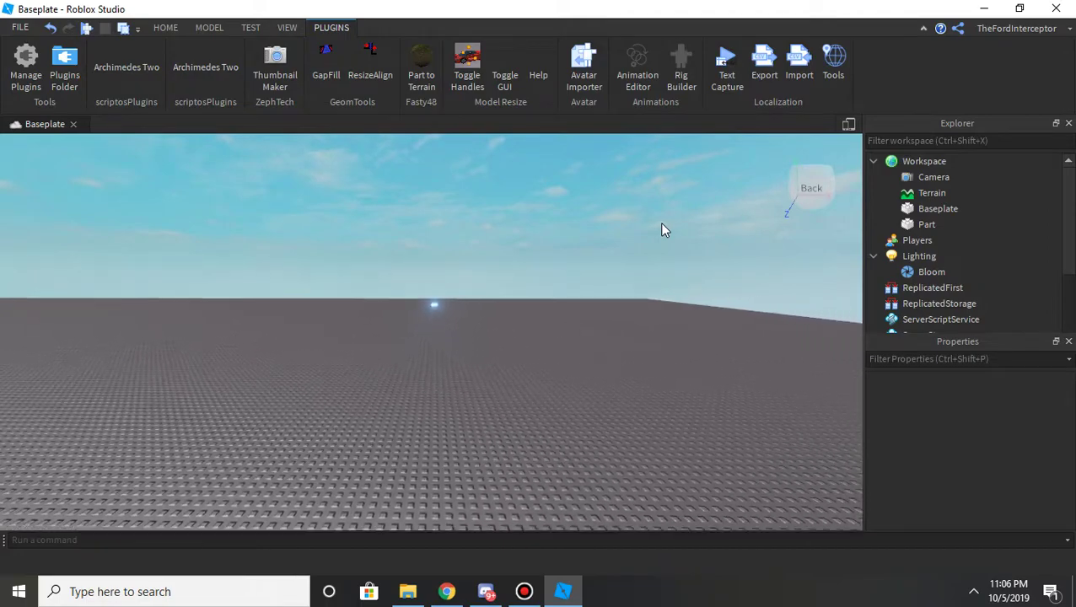
key("w")
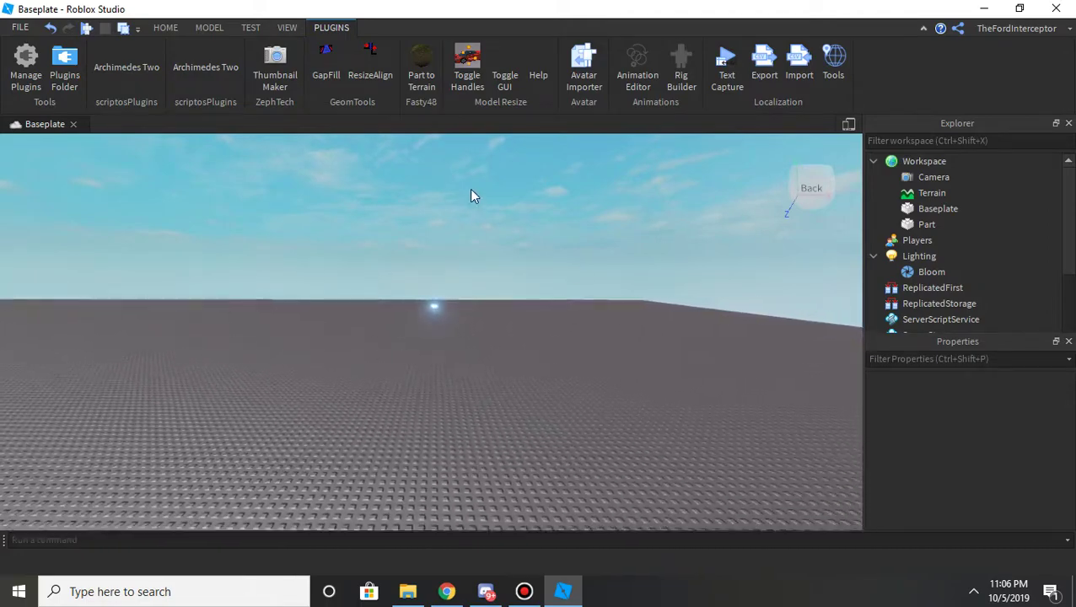
key("w")
mouse_move(466, 186)
right_mouse_down()
mouse_move(455, 211)
mouse_move(460, 204)
right_mouse_up()
key("s")
key("q")
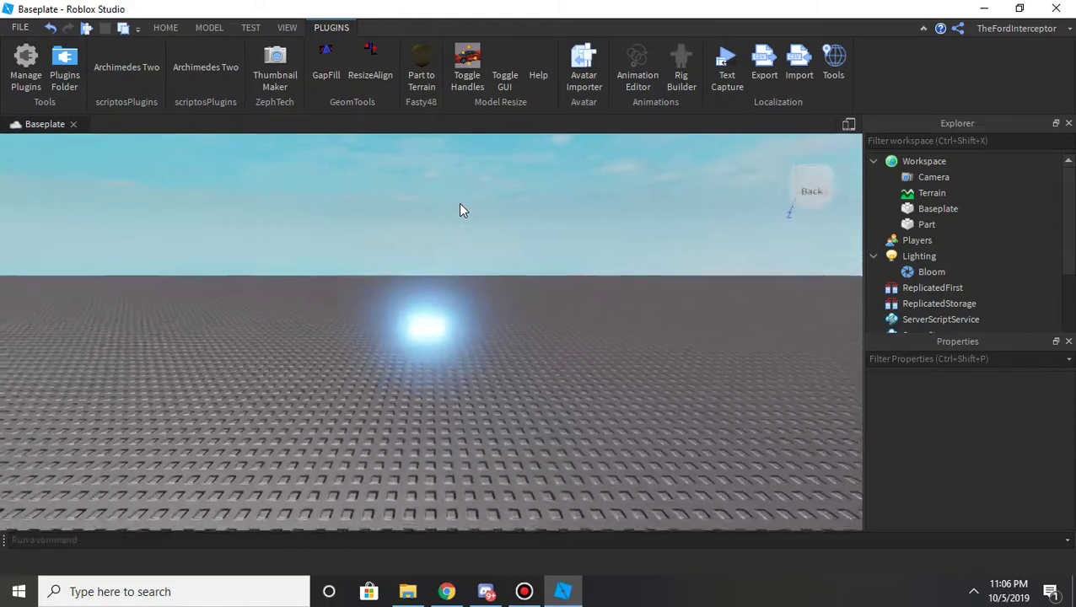
key("s")
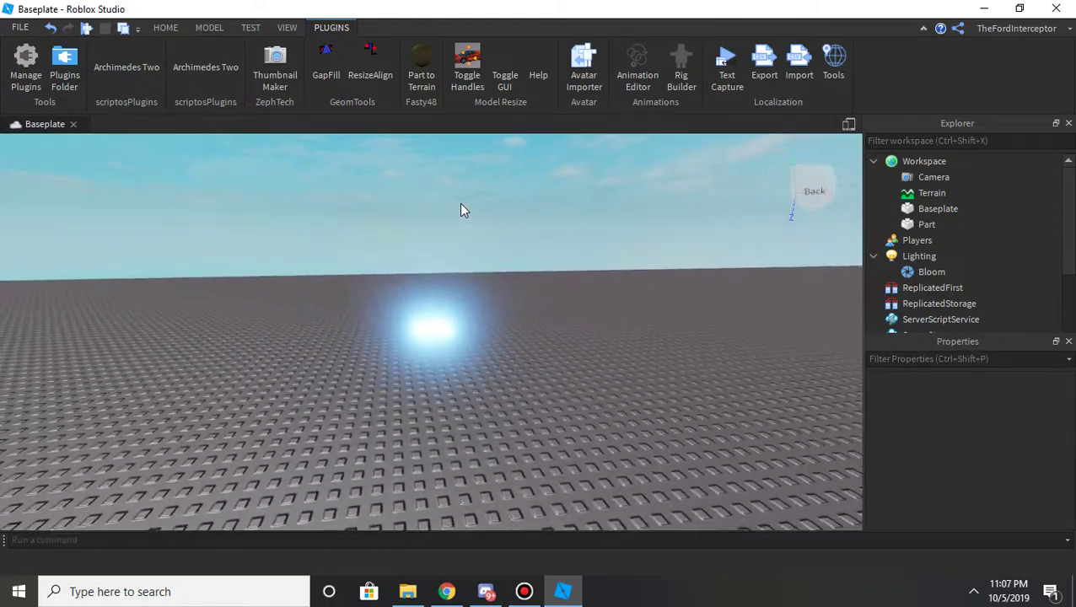
key("w")
key("s")
key("w")
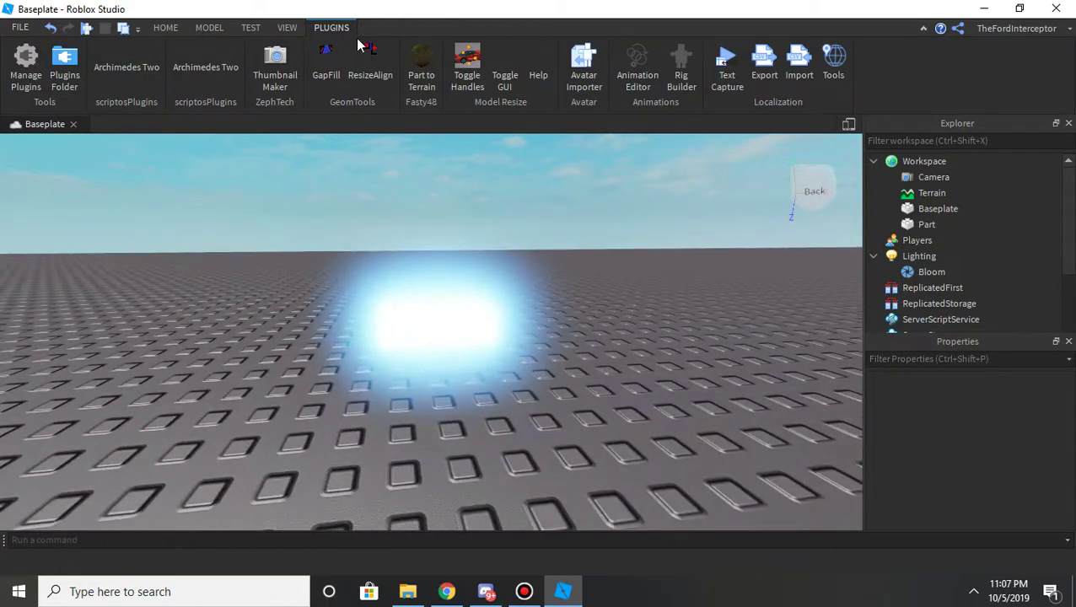
Step: Set the rendering Quality Level to Automatic in the Studio settings
double_click(331, 28)
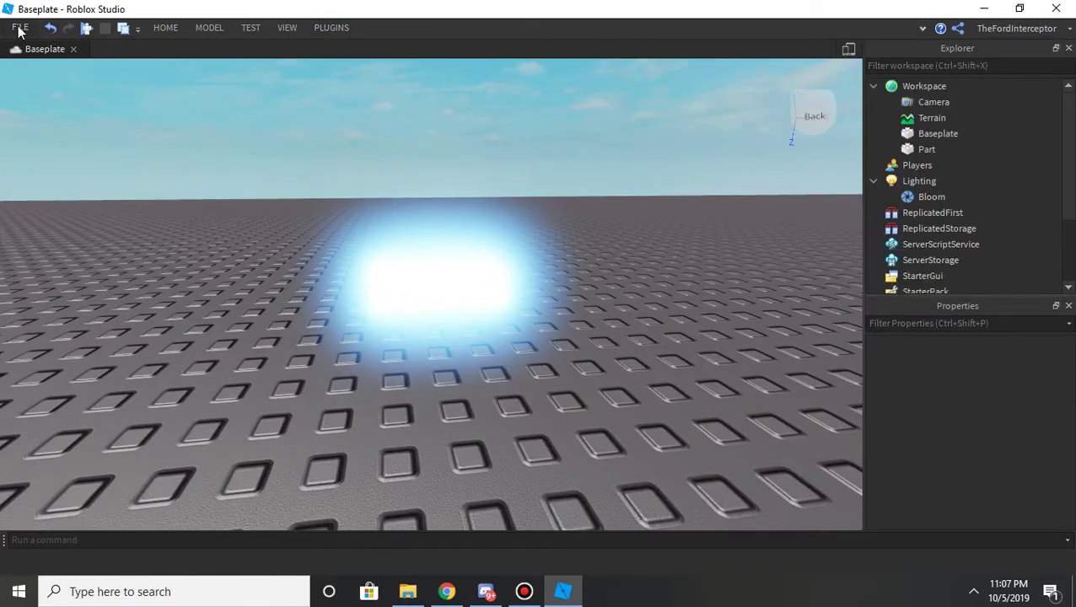
left_click(19, 31)
left_click(108, 278)
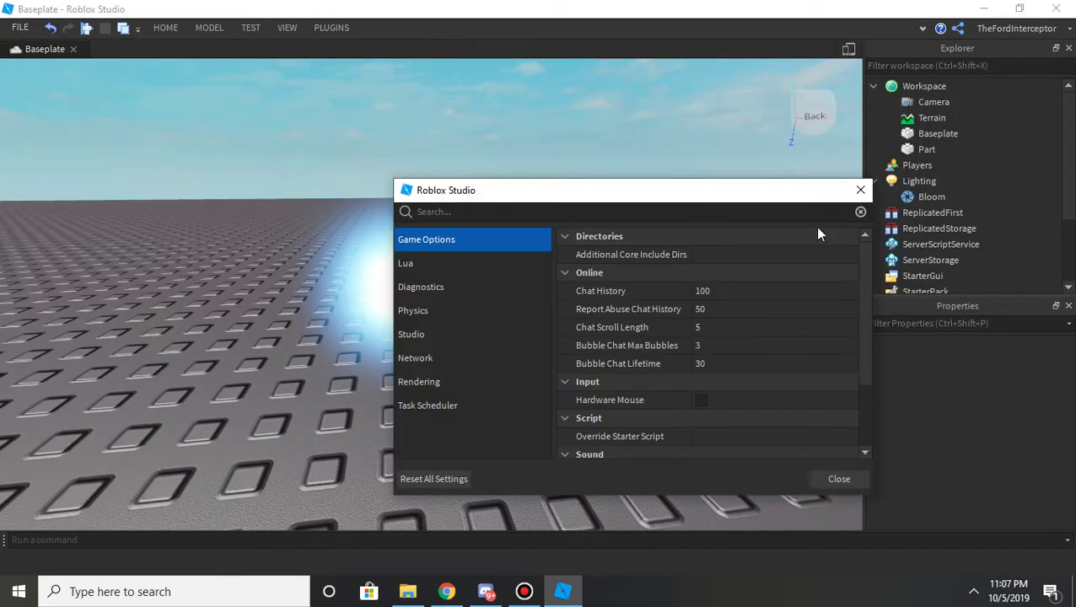
left_click(452, 383)
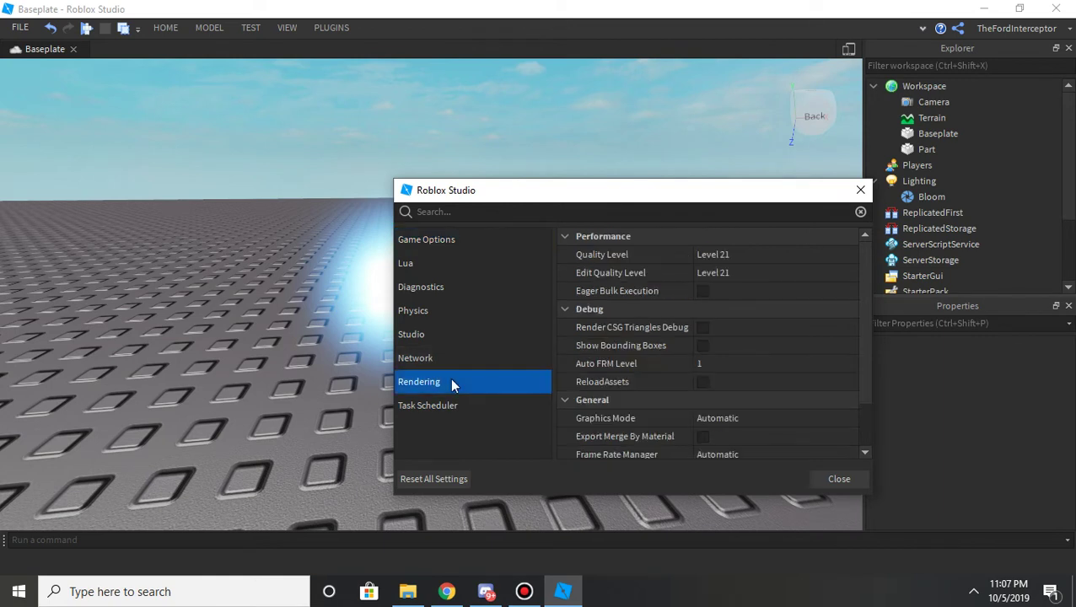
left_click(637, 255)
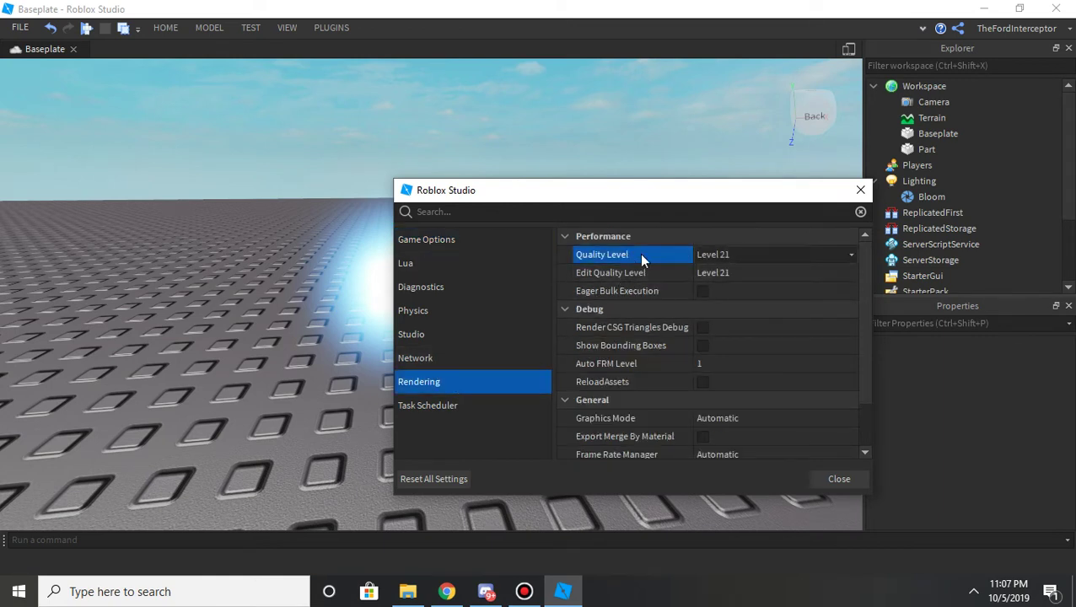
left_click(708, 254)
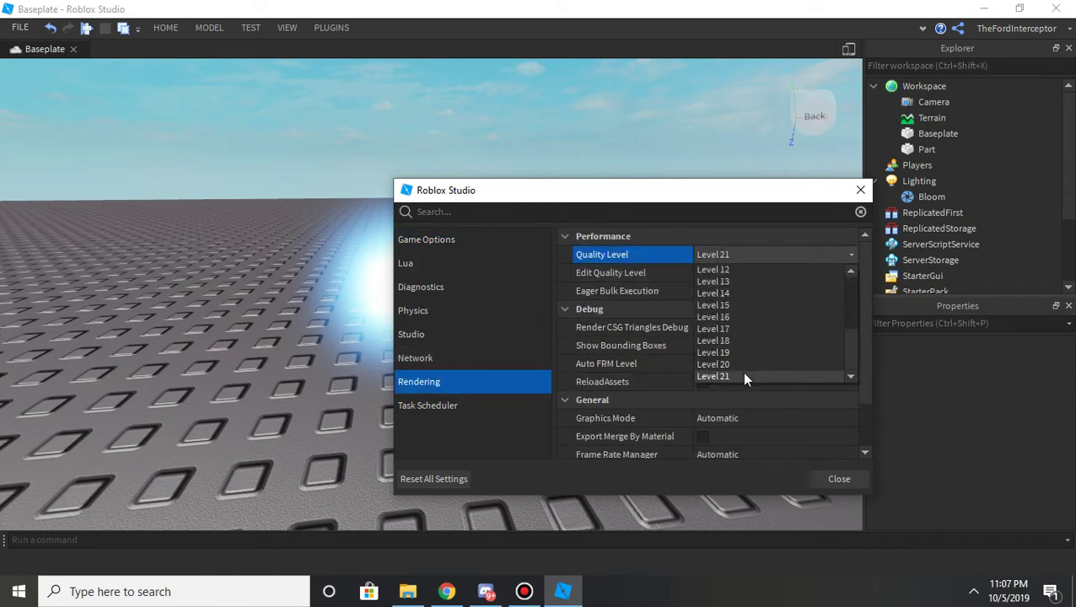
left_click(613, 257)
left_click(768, 256)
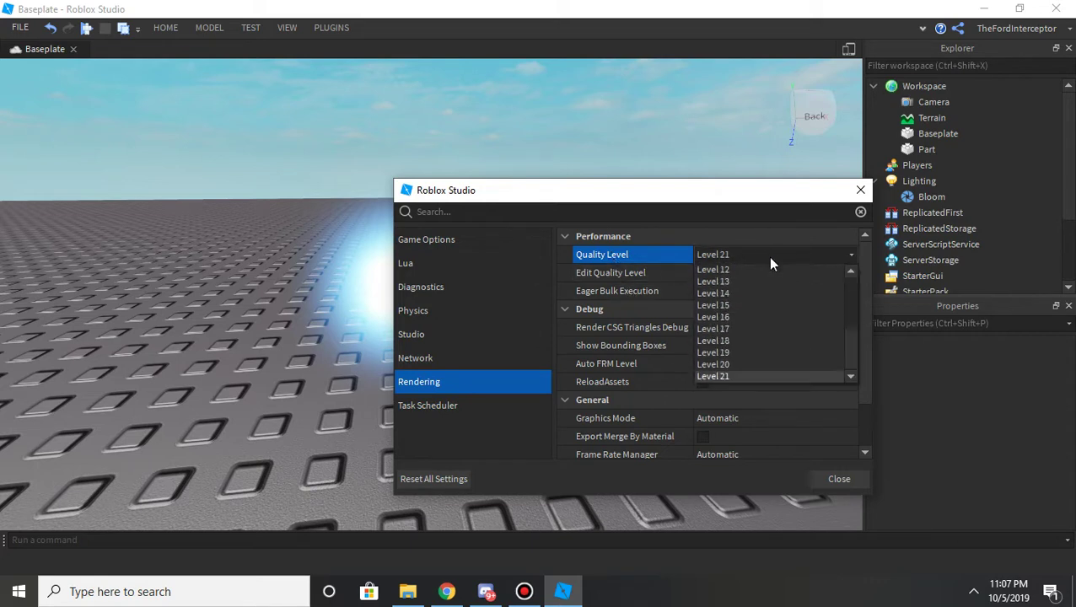
left_click_drag(847, 351, 863, 398)
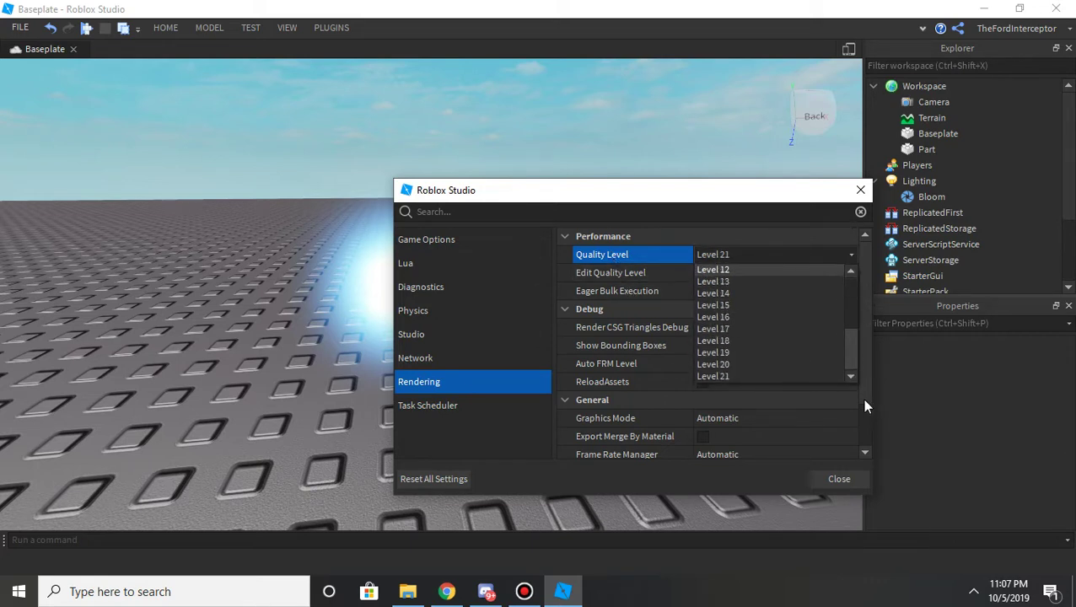
scroll(742, 338, "up", 4)
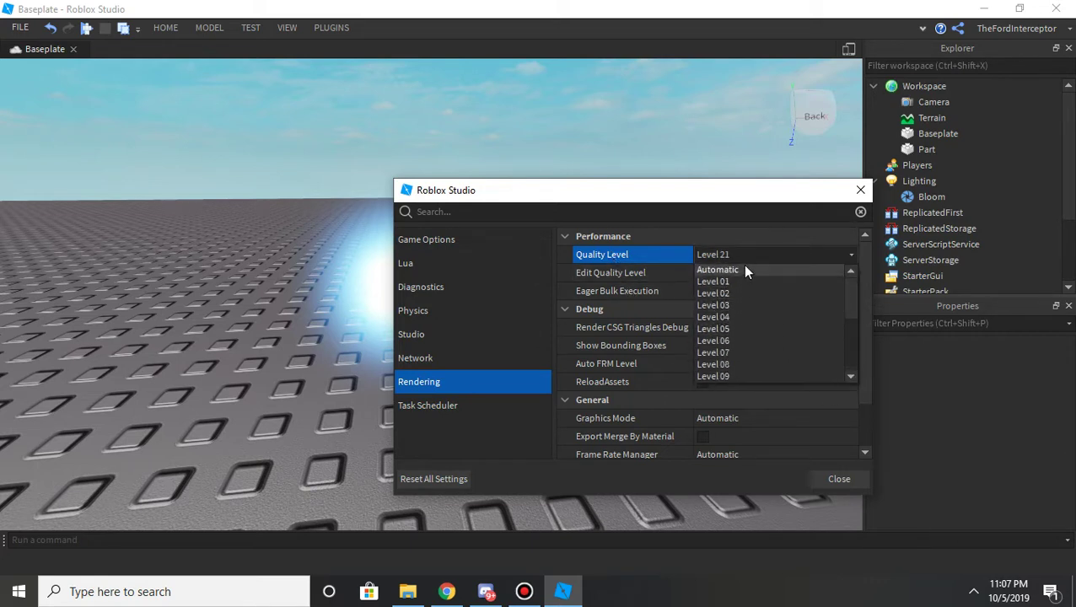
left_click(744, 270)
Step: Set the rendering Edit Quality Level to Automatic and close the settings
left_click(736, 274)
left_click(732, 275)
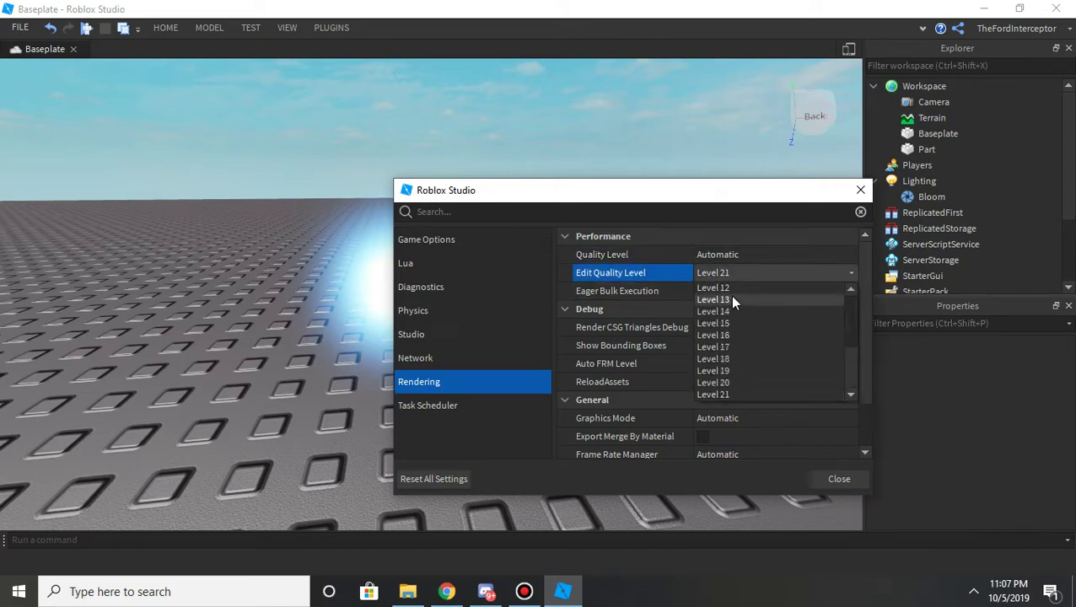
scroll(731, 295, "up", 4)
left_click(730, 295)
left_click(825, 477)
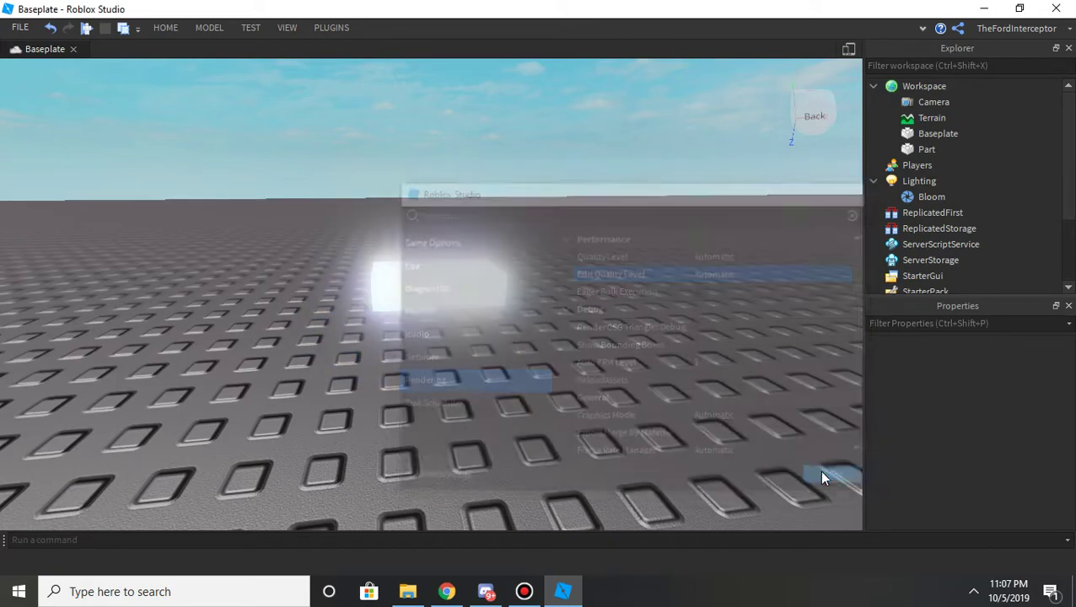
Step: Examine the neon part's glow at the automatic quality level from several camera positions
right_click_drag(649, 324, 651, 325)
key("s")
key("w")
key("s")
key("d")
key("w")
key("s")
key("a")
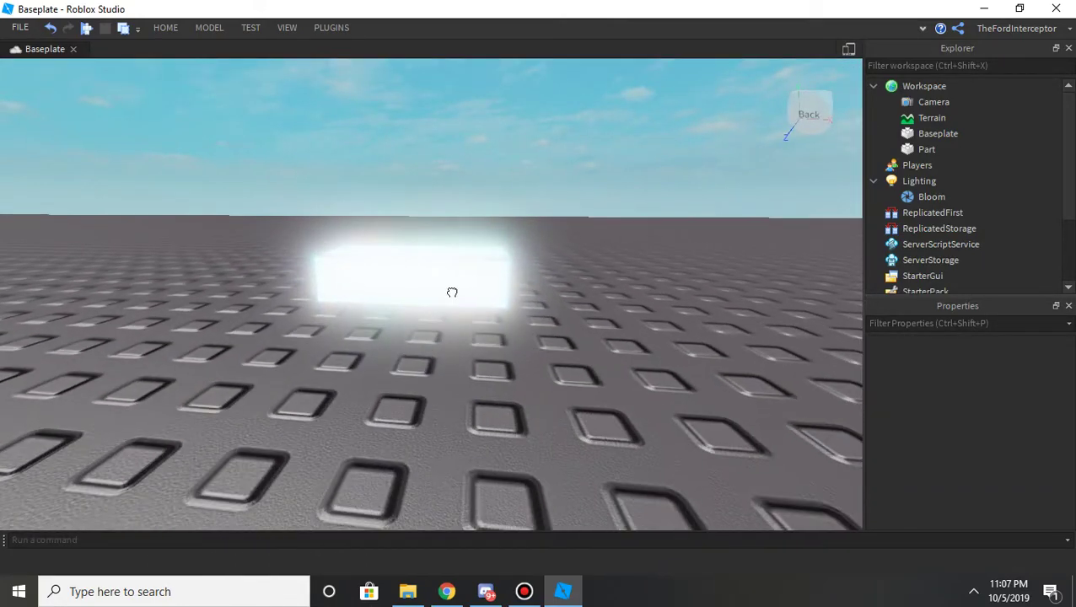
Step: Try a dark navy BrickColor on the neon part, look at it, and undo the colour change
left_click(452, 292)
left_click(1036, 365)
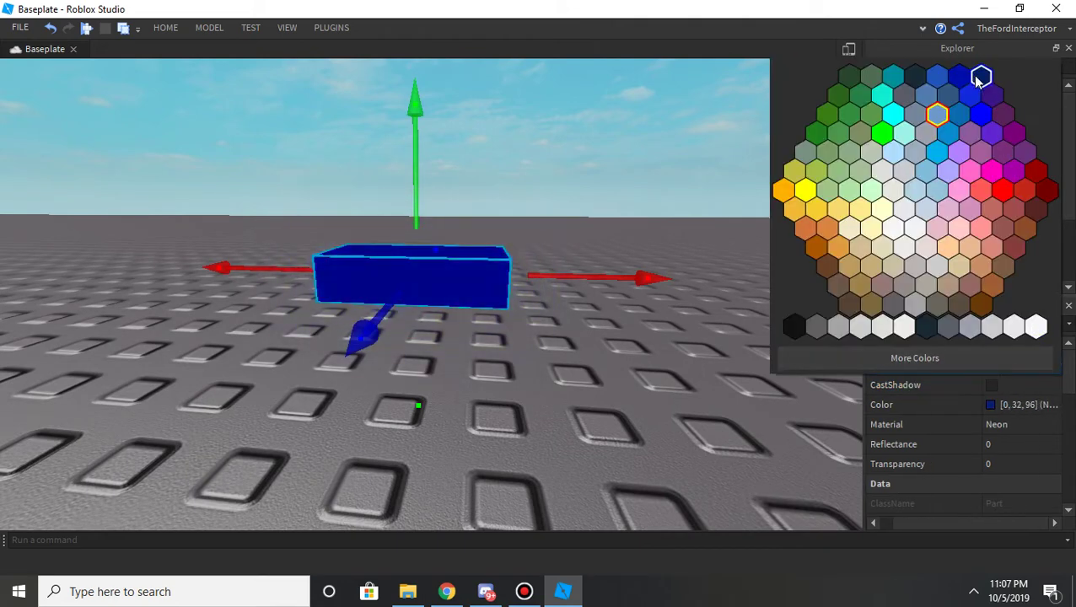
left_click(975, 77)
left_click(687, 194)
right_click_drag(687, 194, 686, 194)
key("ctrl+z")
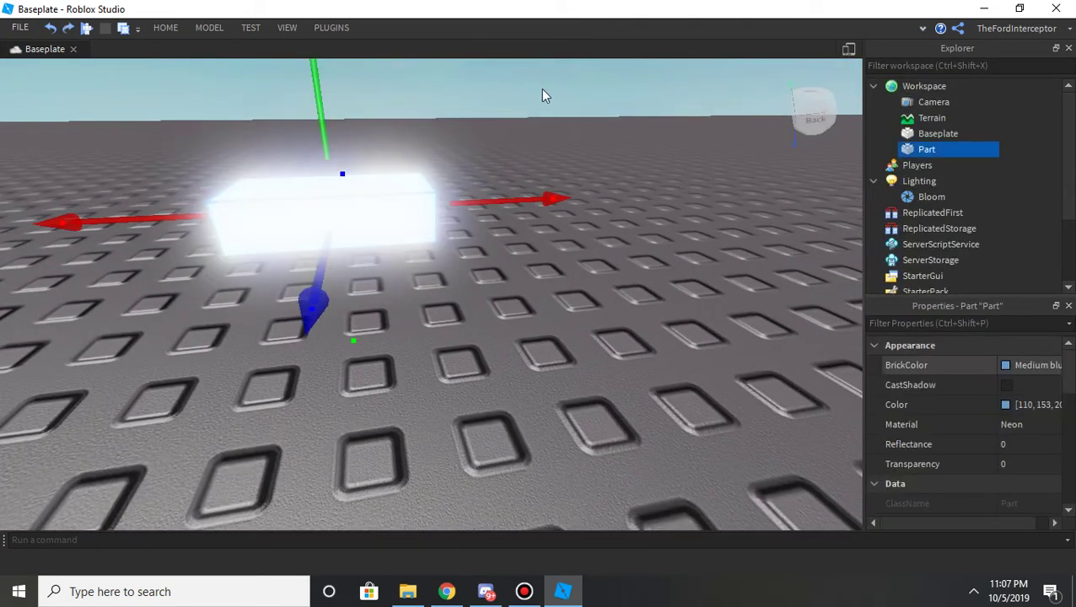
Step: Set both the Edit Quality Level and the Quality Level to Level 21 in the rendering settings
left_click(19, 27)
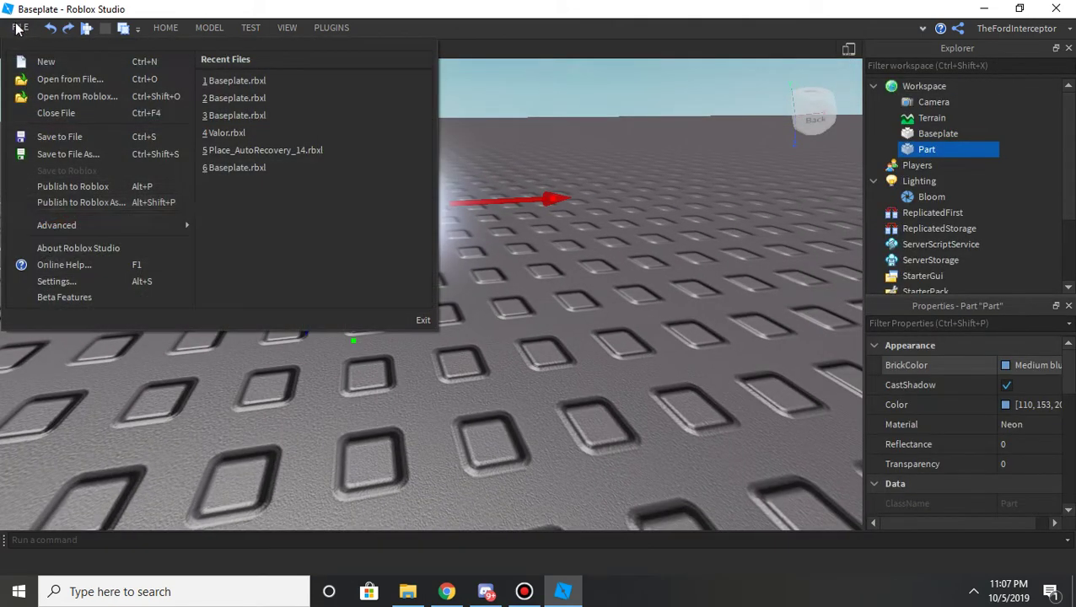
left_click(61, 279)
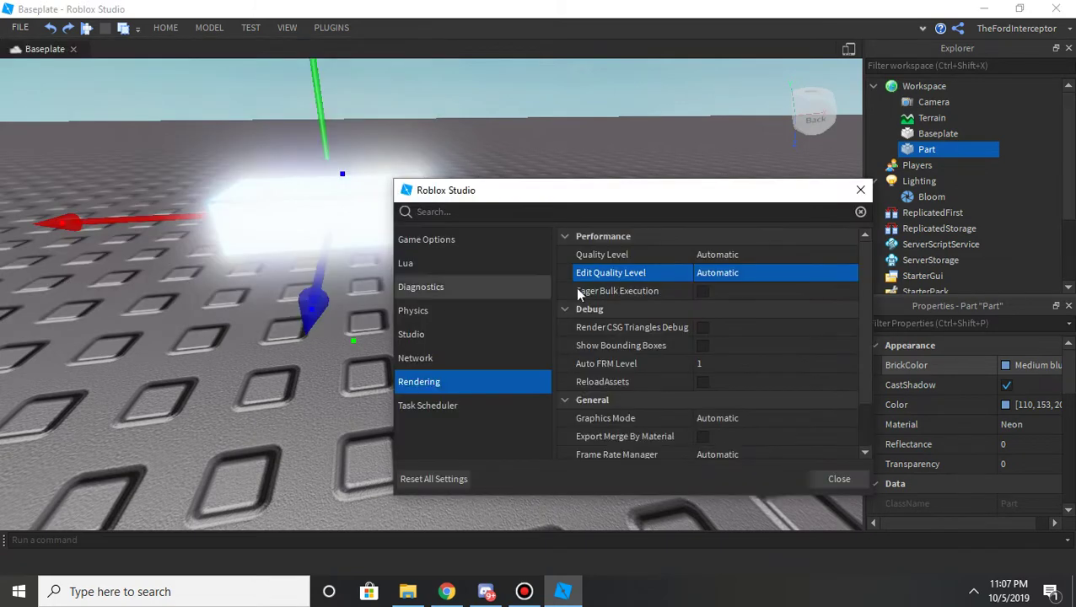
left_click(753, 273)
left_click(725, 394)
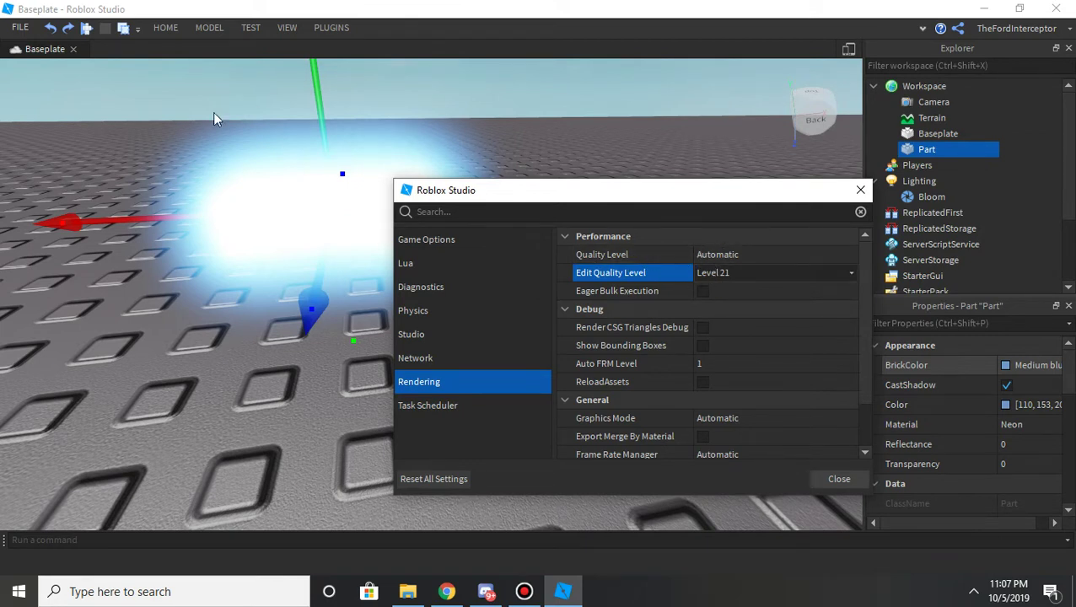
left_click(737, 256)
left_click(752, 377)
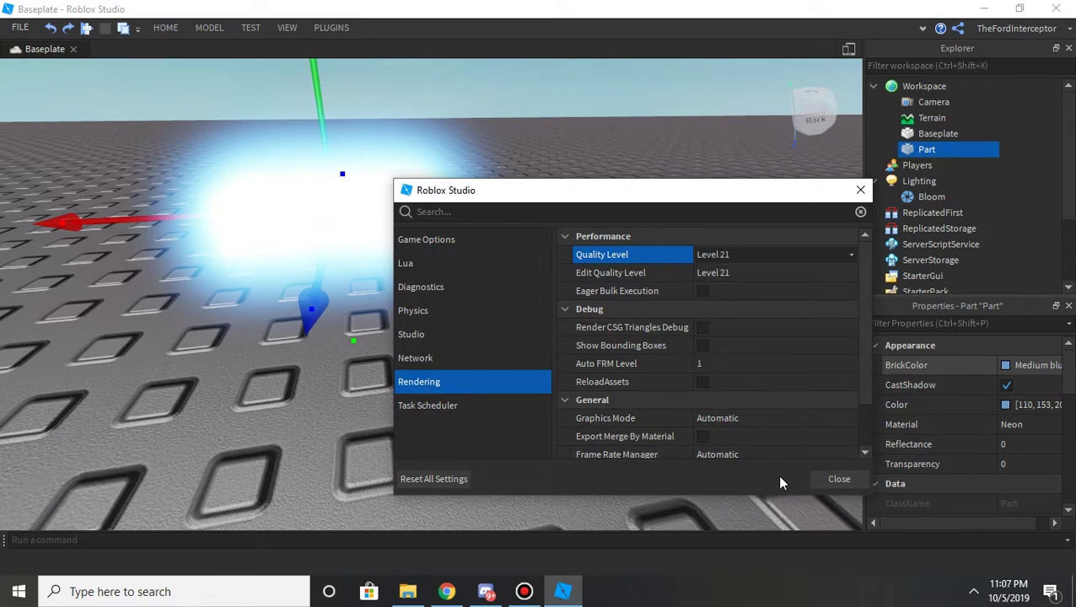
Step: Look through the Rendering and Studio settings and set the Studio theme to Light
scroll(779, 368, "down", 2)
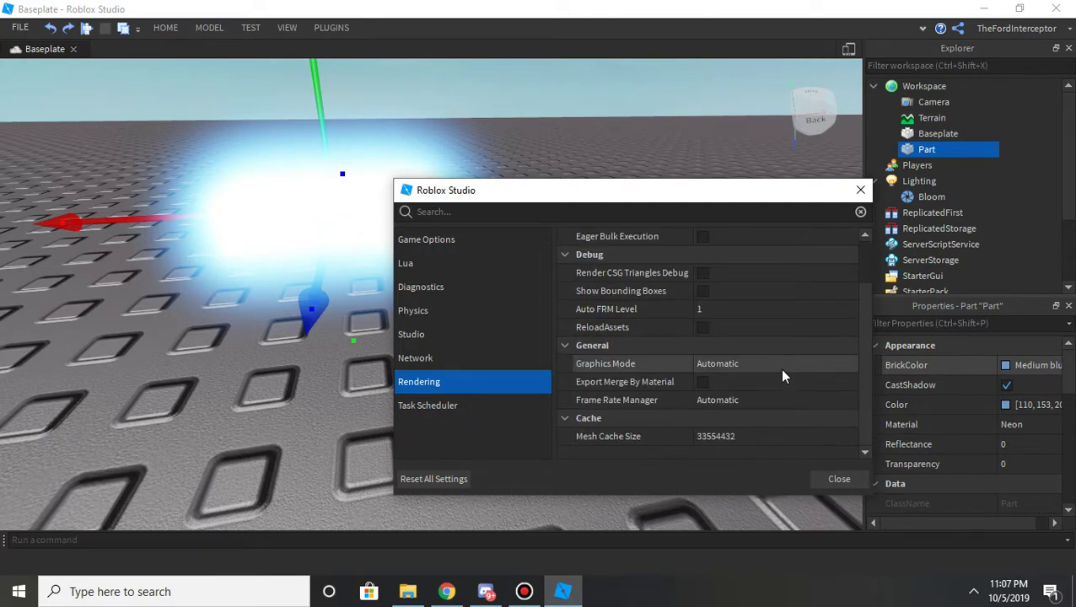
left_click(484, 336)
scroll(741, 285, "down", 3)
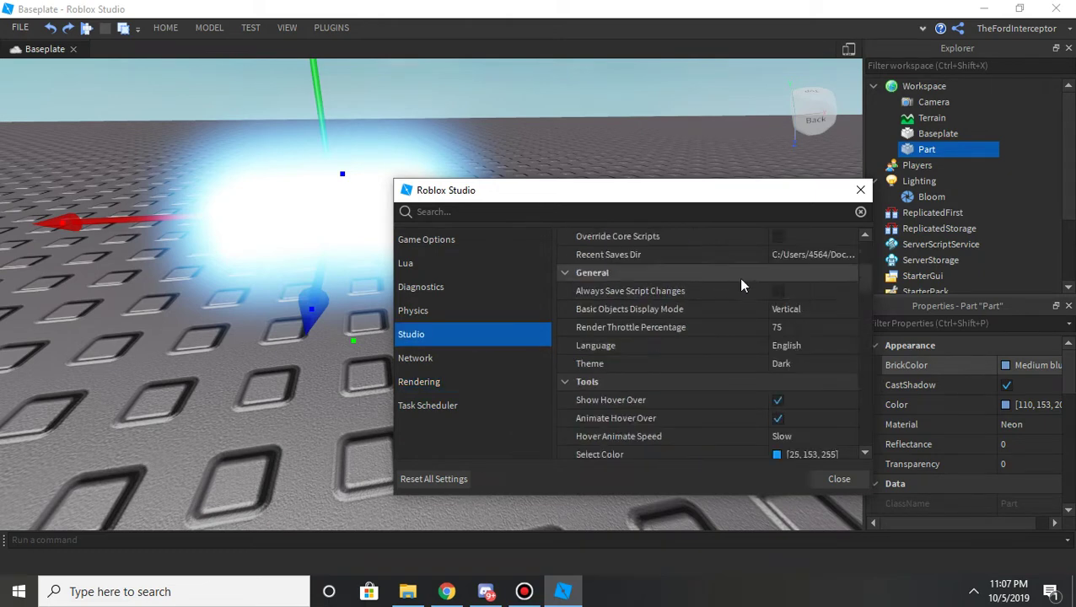
scroll(741, 285, "down", 5)
scroll(836, 315, "up", 4)
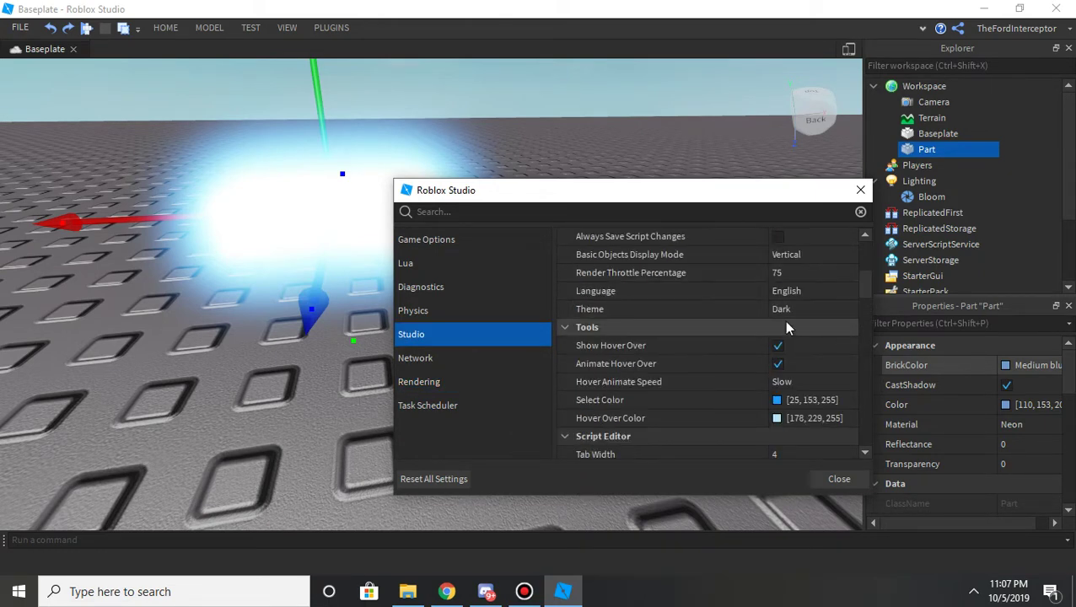
scroll(786, 327, "up", 4)
scroll(744, 358, "down", 2)
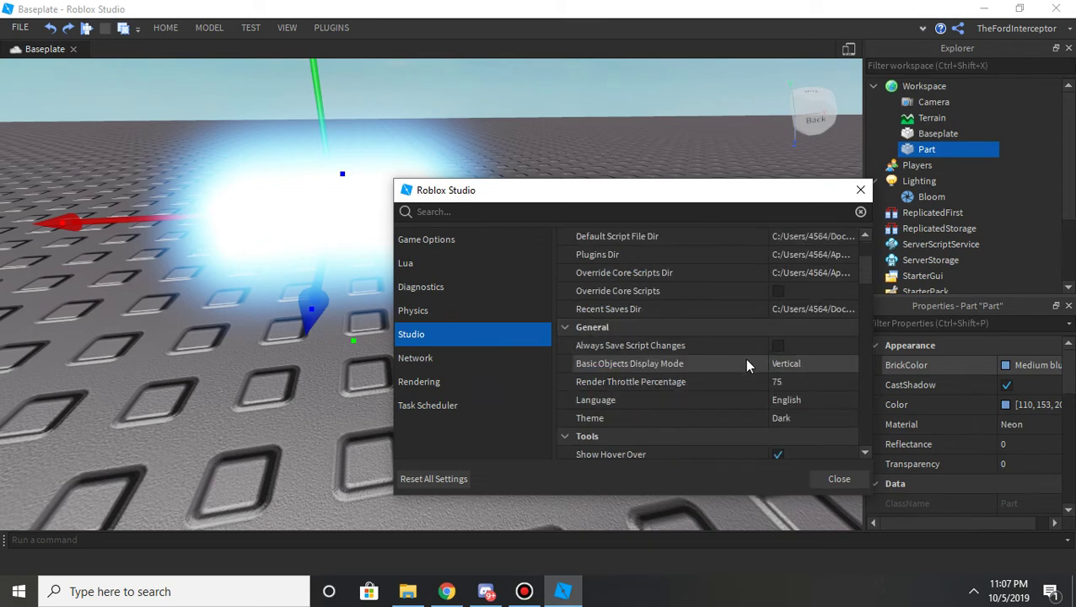
left_click(774, 417)
left_click(780, 420)
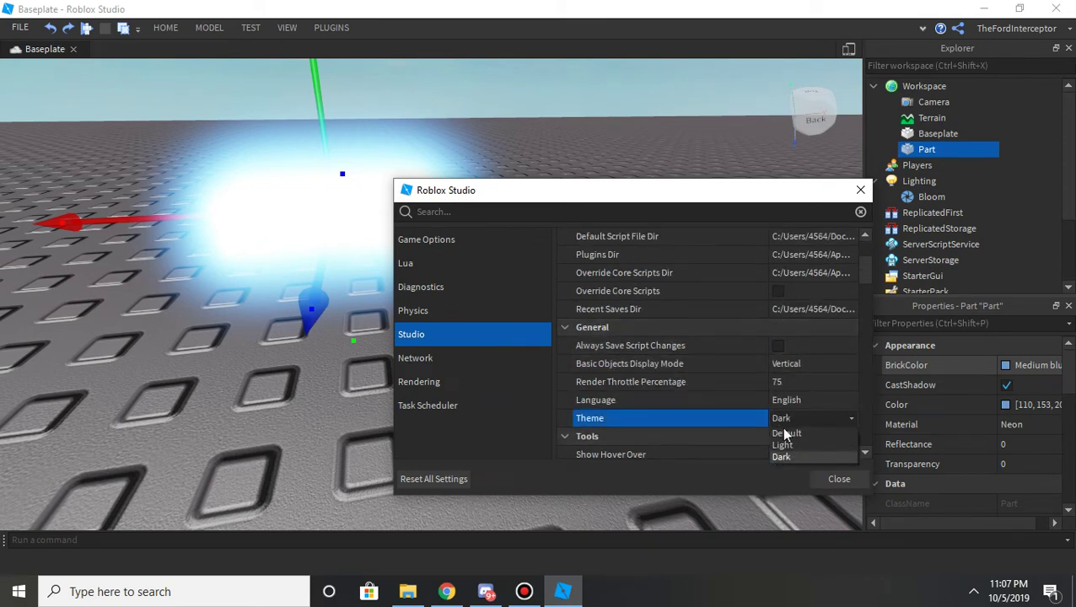
left_click(784, 445)
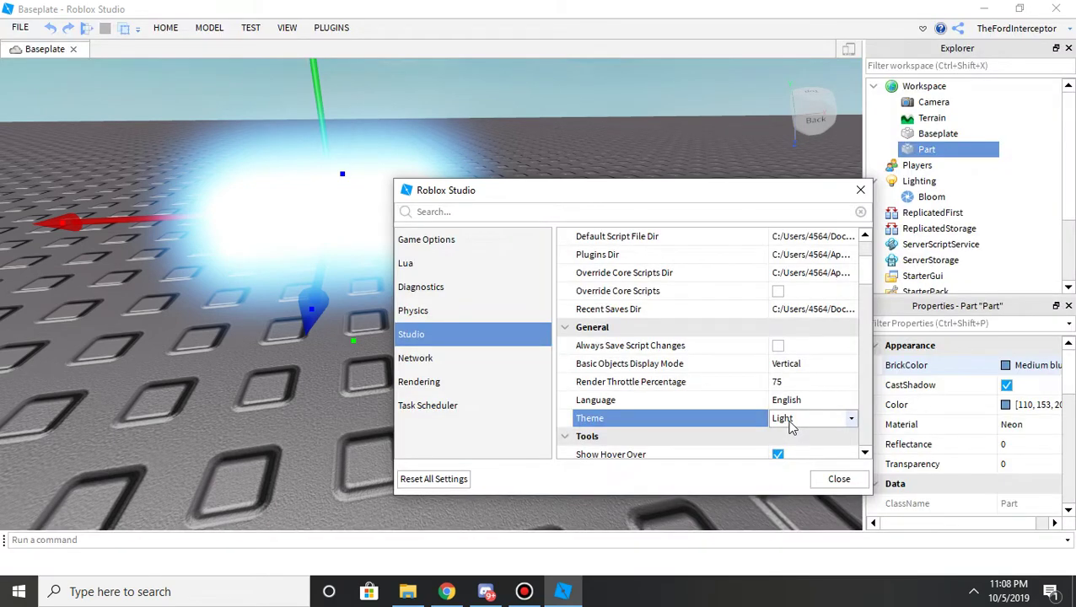
Step: Set the Studio theme to Dark, look over the script editor settings, close the settings and deselect the part
left_click(789, 422)
left_click(804, 432)
left_click(803, 456)
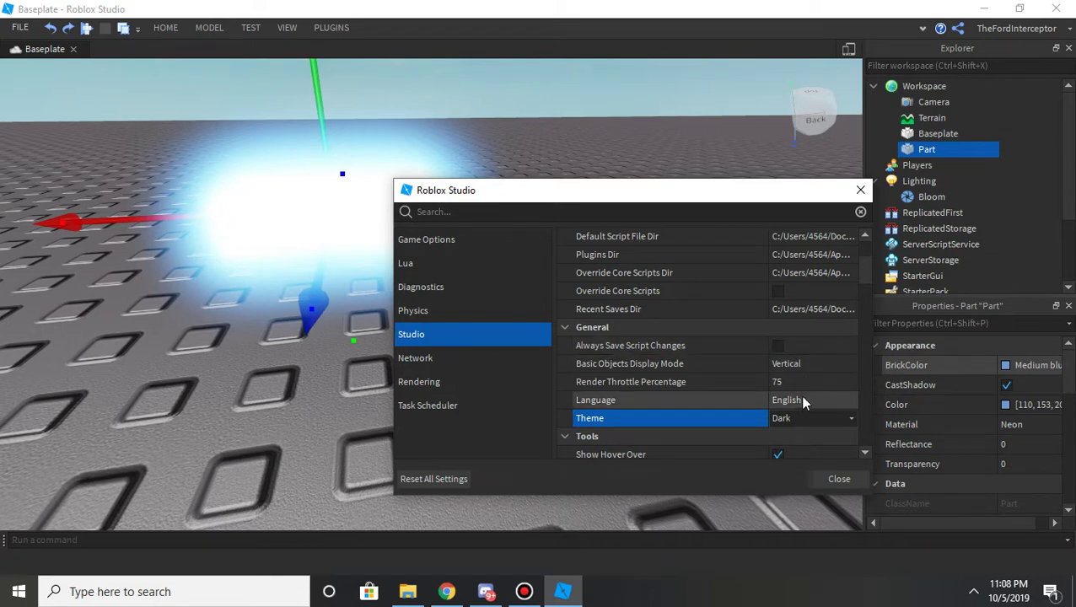
scroll(792, 405, "down", 5)
scroll(787, 398, "down", 2)
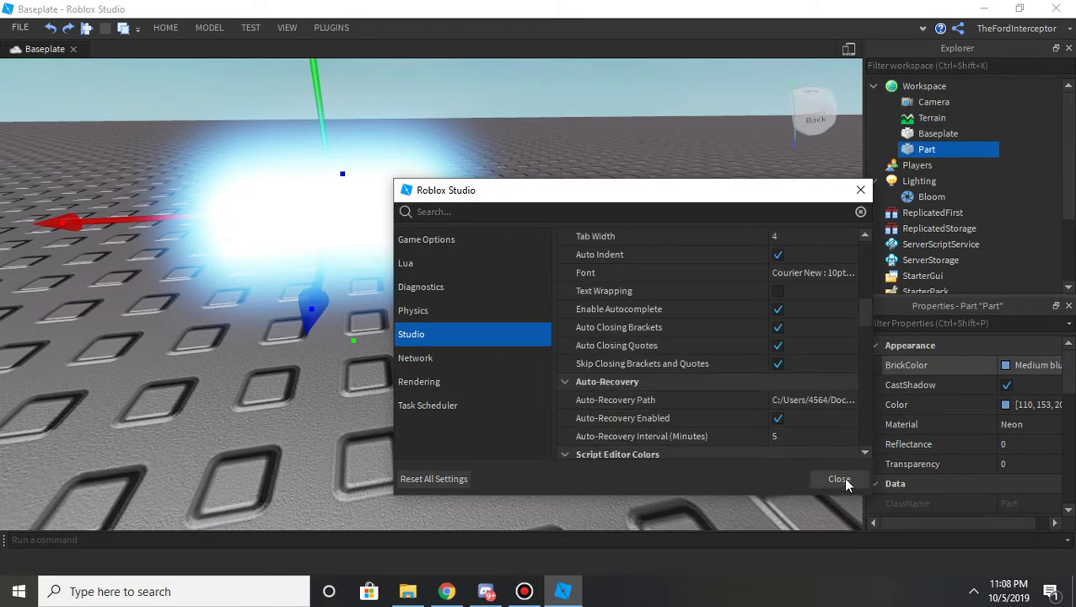
left_click(840, 479)
left_click(466, 110)
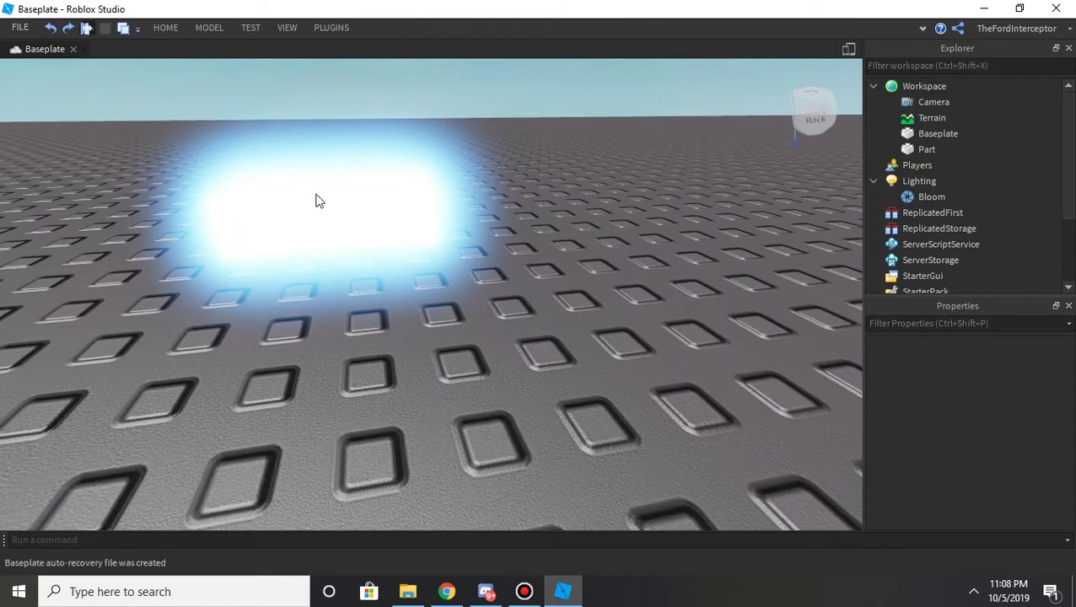
Step: Playtest the place, examine the distant part's glow in first person and with the free camera, and stop the test
key("F5")
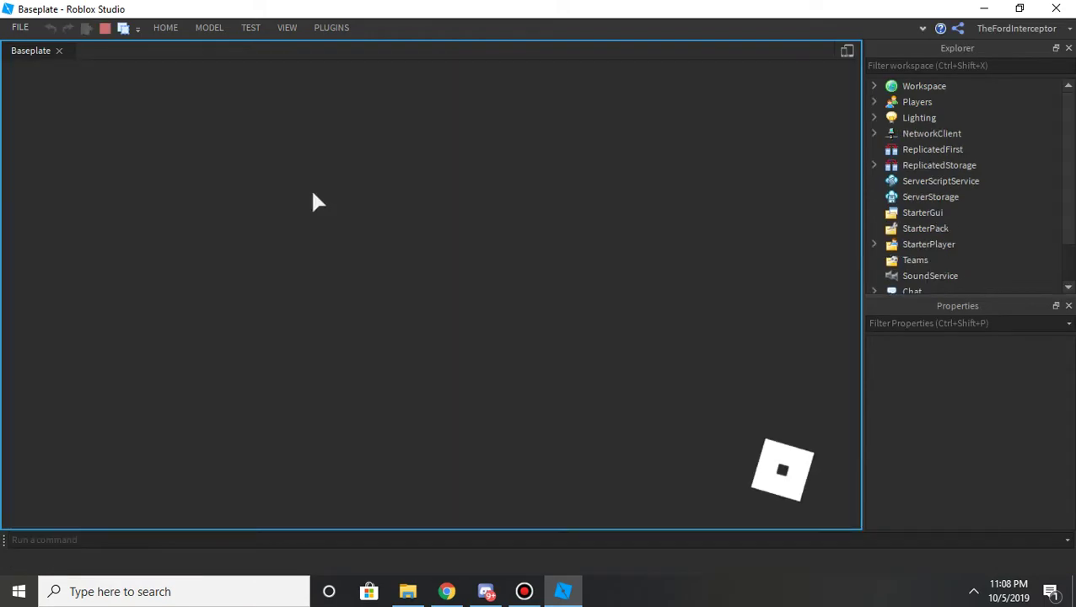
scroll(514, 207, "up", 8)
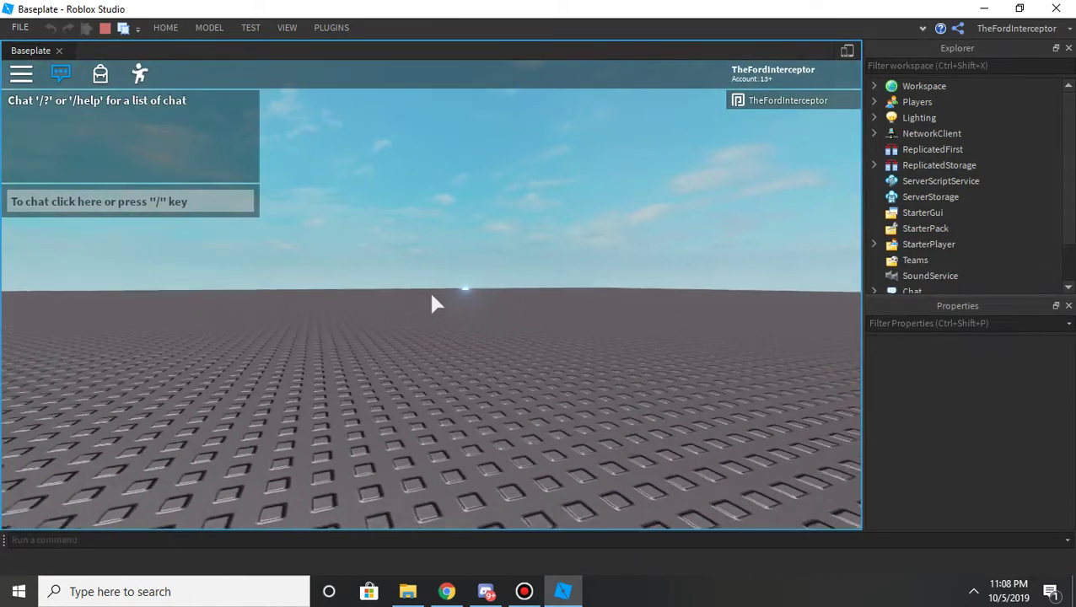
scroll(432, 297, "down", 3)
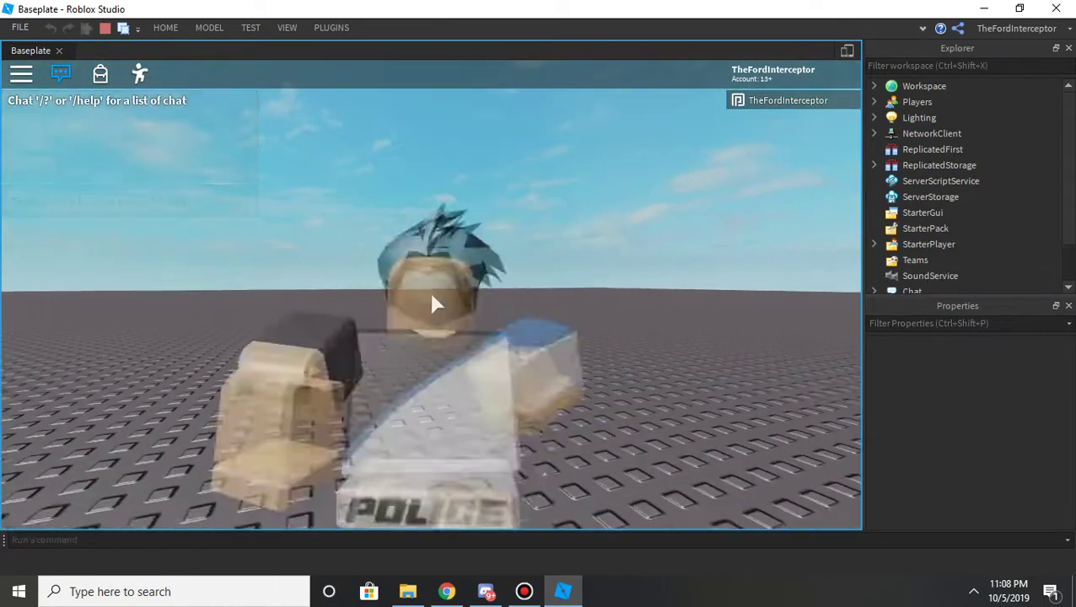
scroll(432, 297, "up", 3)
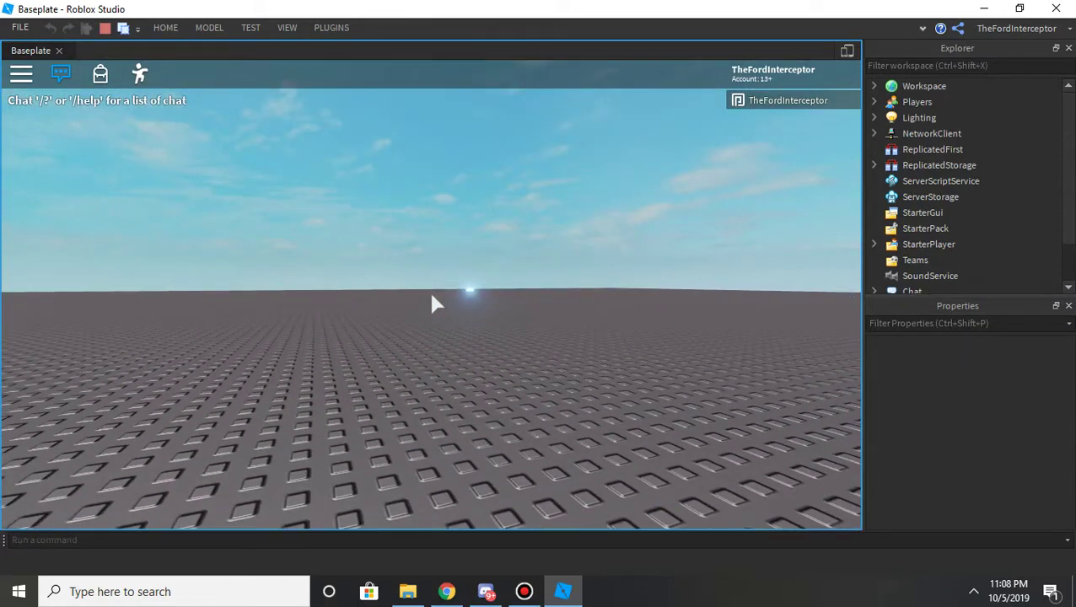
key("shift+p")
key("e")
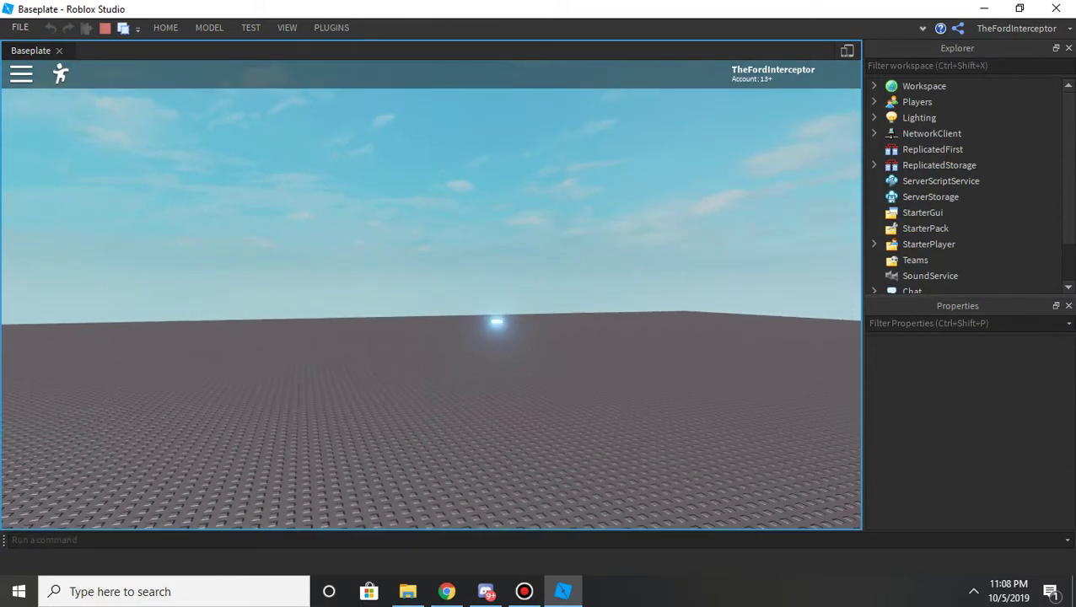
key("w")
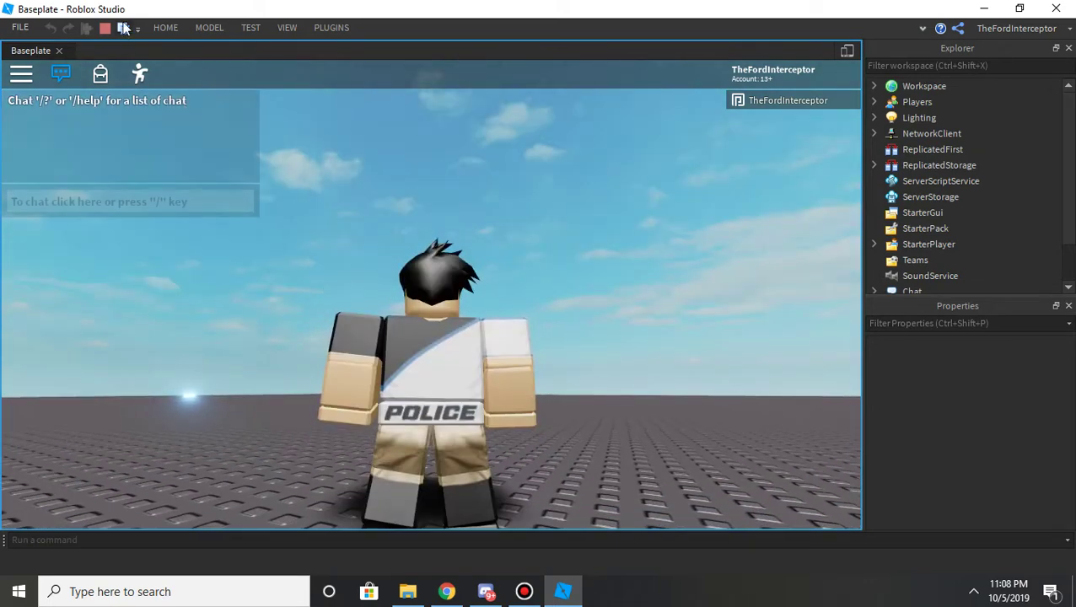
left_click(104, 28)
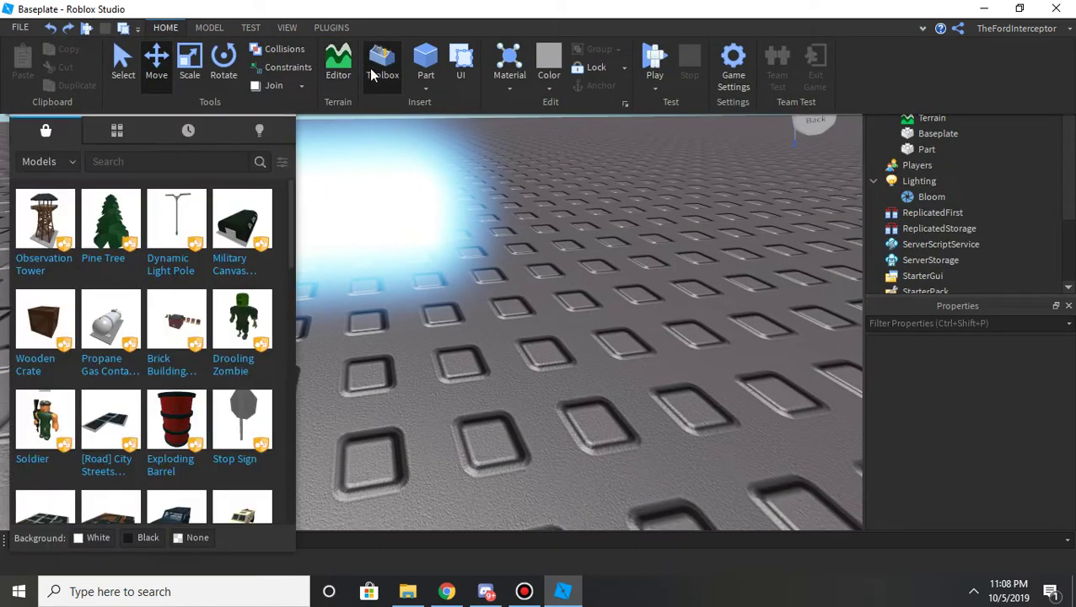
Step: Insert the "[FREE] Los Santos..." police car from the Toolbox's own created models onto the baseplate beside the glowing part
left_click(260, 131)
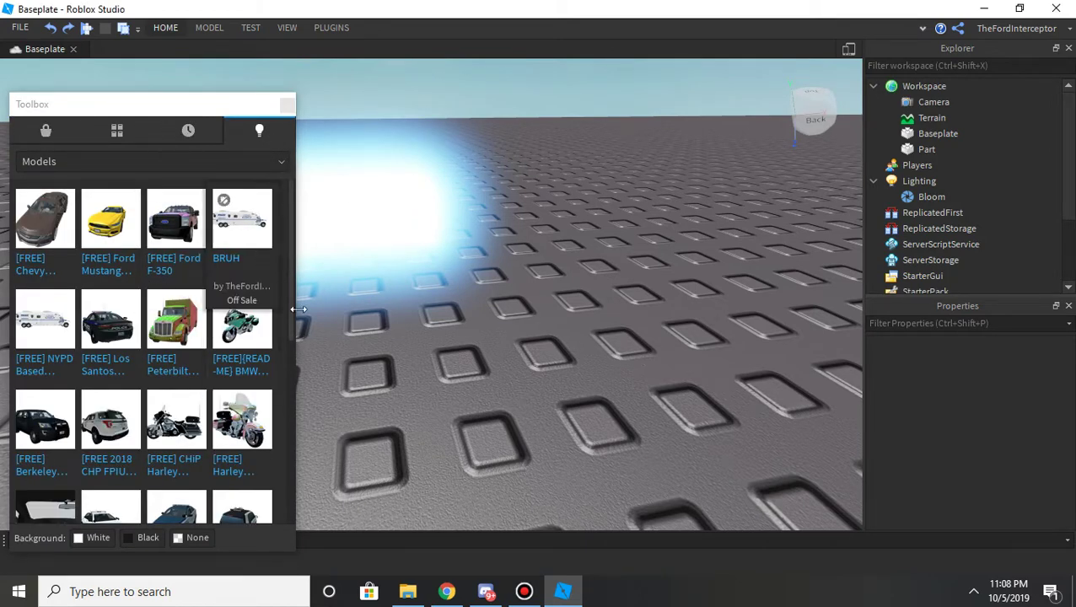
left_click_drag(108, 337, 627, 339)
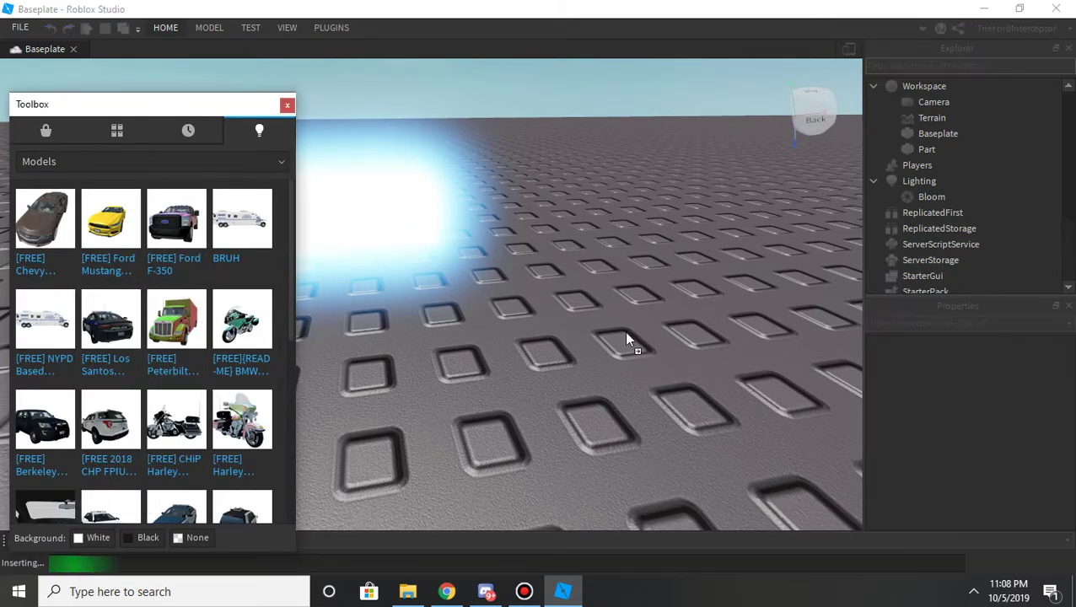
Step: Examine the inserted police car's exterior, lights and interior up close, and focus the view on the whole car
mouse_move(539, 278)
left_mouse_down()
mouse_move(651, 259)
mouse_move(711, 221)
mouse_move(690, 215)
left_mouse_up()
right_click_drag(690, 215, 689, 216)
left_click(687, 217)
scroll(537, 226, "up", 5)
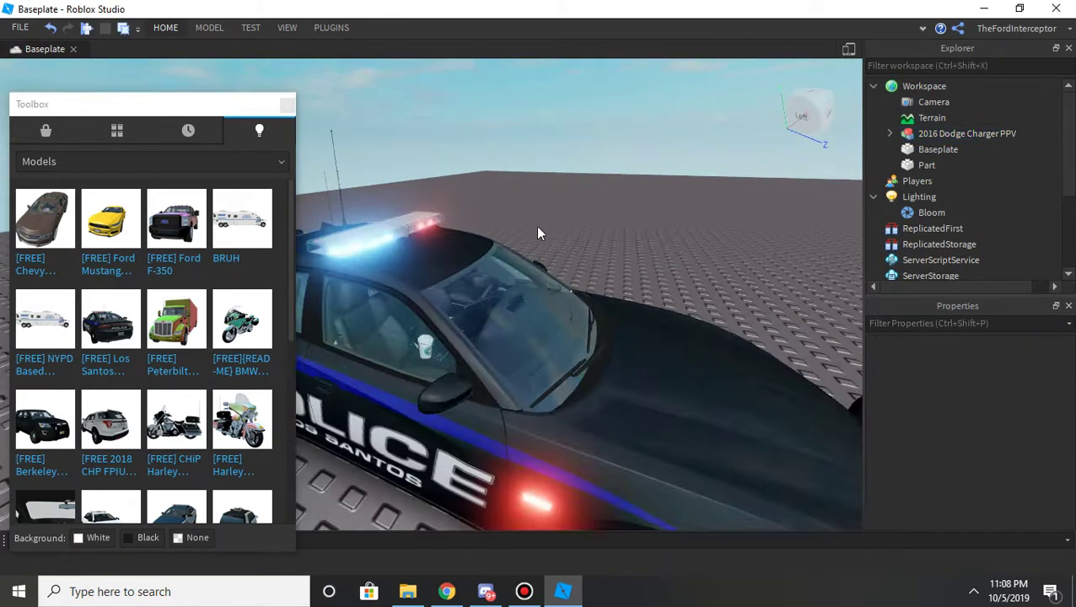
scroll(553, 226, "up", 6)
left_click(981, 135)
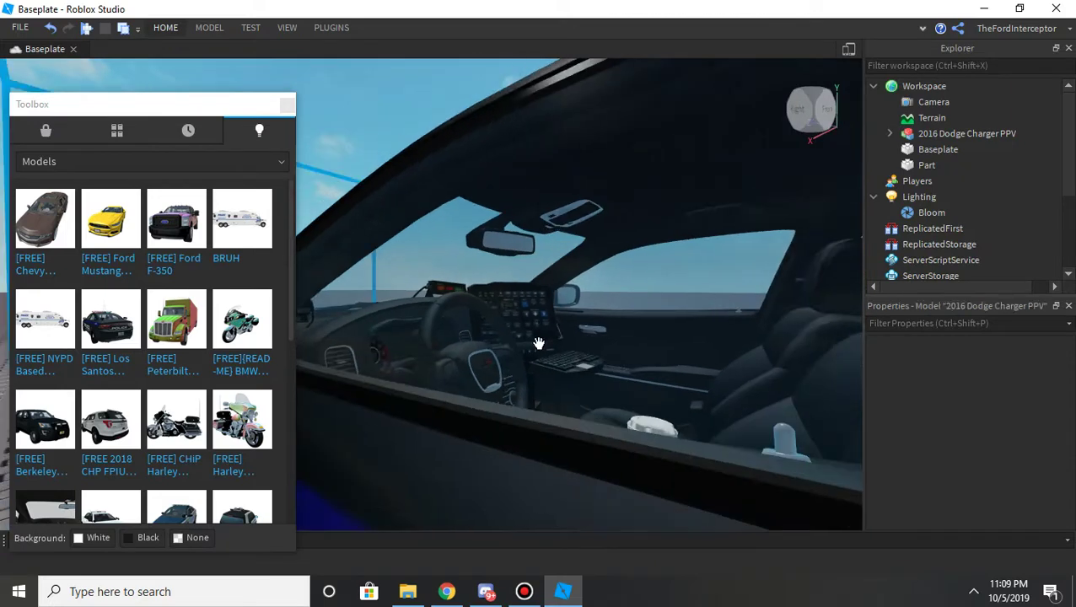
key("f")
Step: Move both "PUT THIS IN LIGHTING" objects from the police car model into Lighting and delete the existing Bloom effect there
left_click(890, 134)
left_click(933, 150)
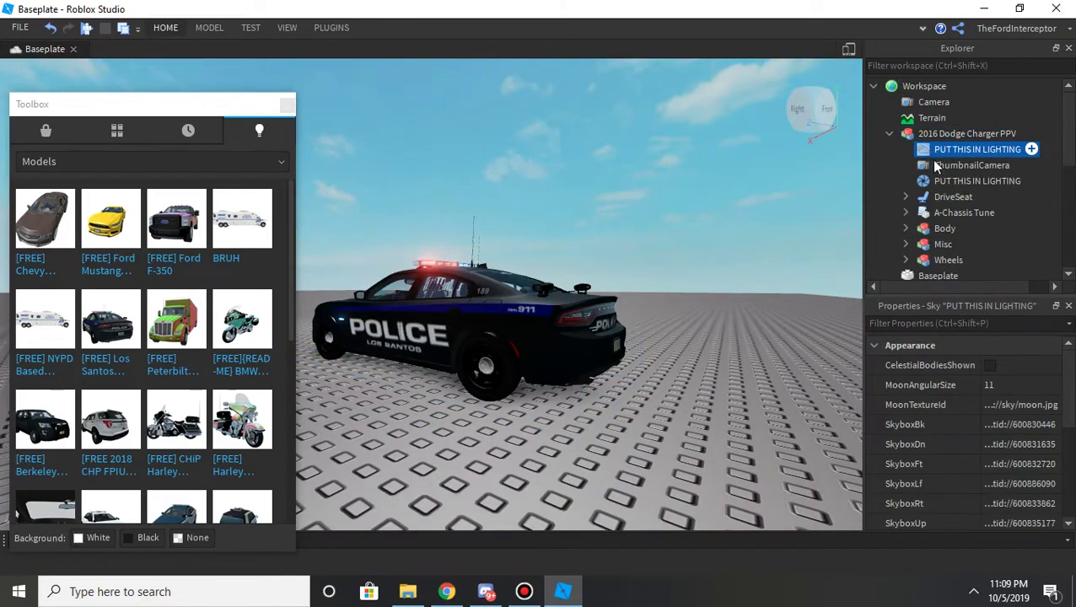
left_click_drag(934, 187, 945, 145)
left_click(932, 136)
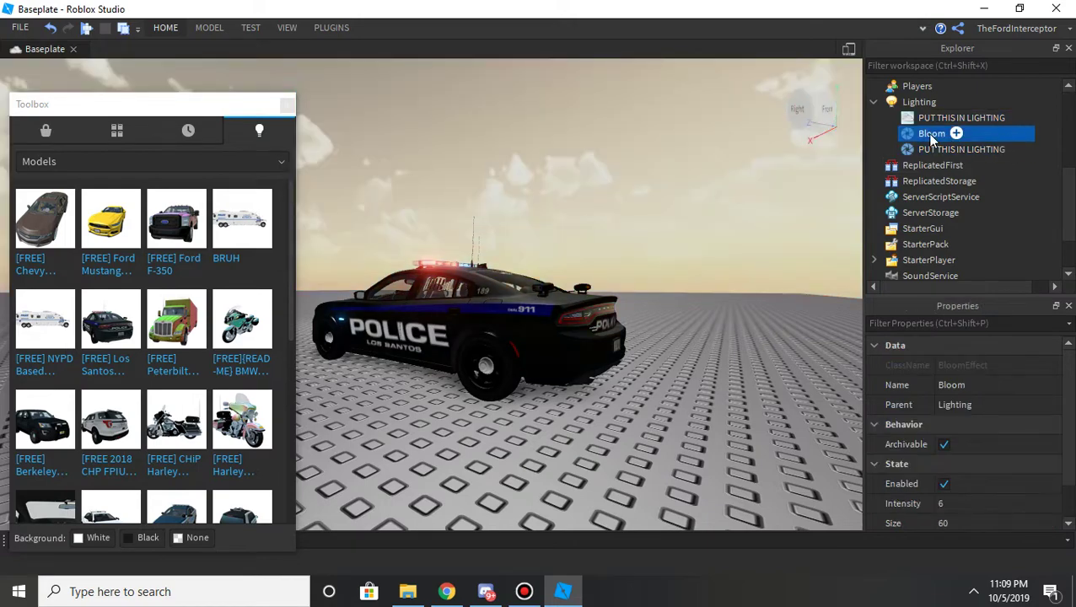
key("Delete")
Step: Delete the glowing neon part beside the police car
left_click(528, 316)
right_click_drag(529, 315, 523, 315)
left_click(591, 243)
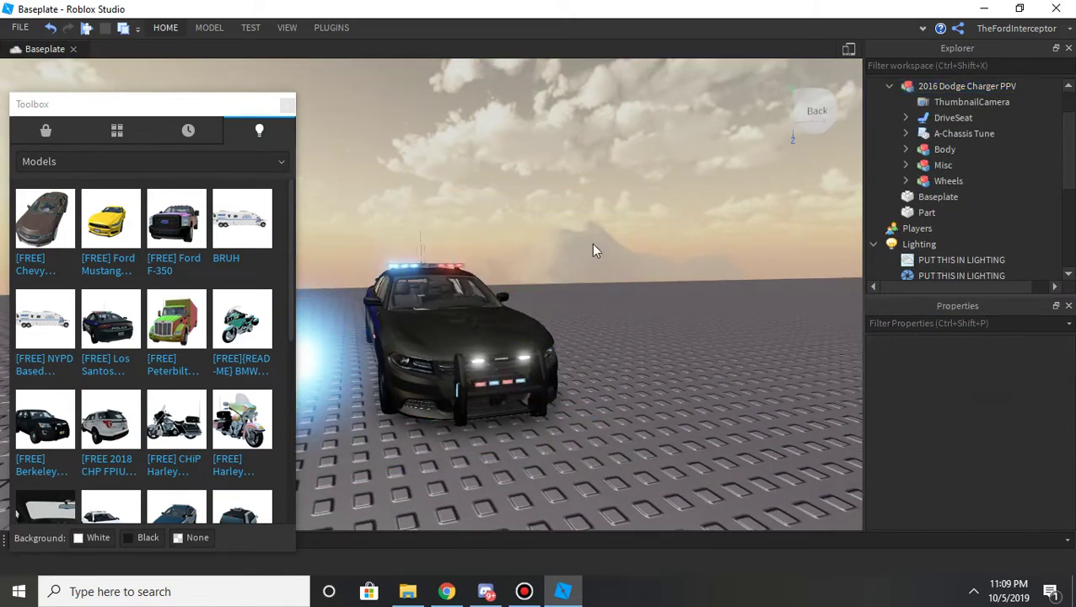
key("w")
right_click_drag(591, 243, 586, 244)
left_click(438, 324)
key("Delete")
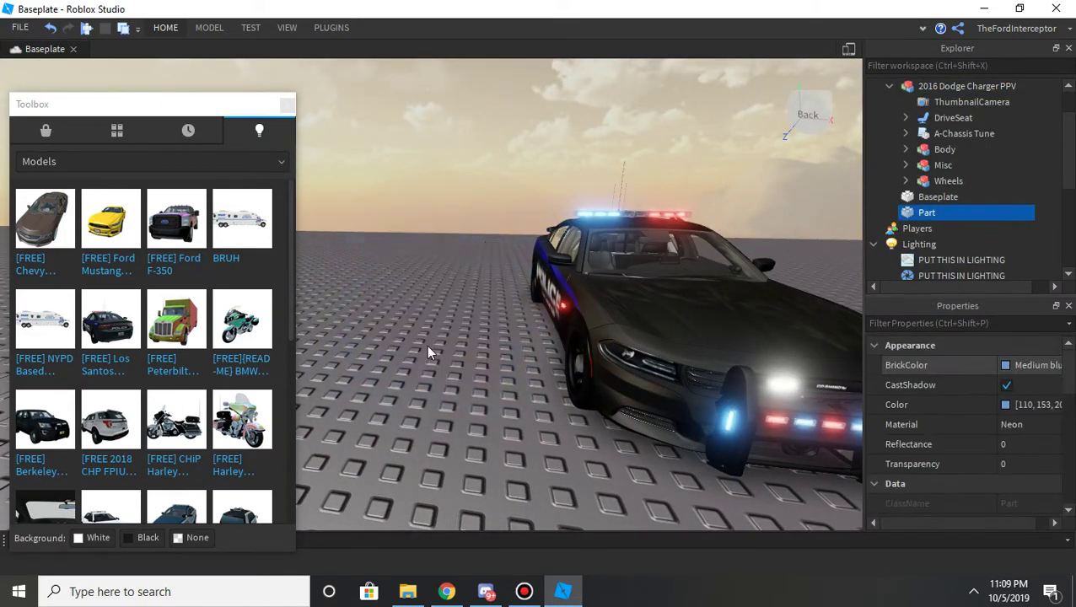
Step: Look into the police car's DriveSeat contents, try to delete its SirenControl, and undo the deletion
left_click(609, 274)
key("f")
right_click_drag(613, 280, 635, 267)
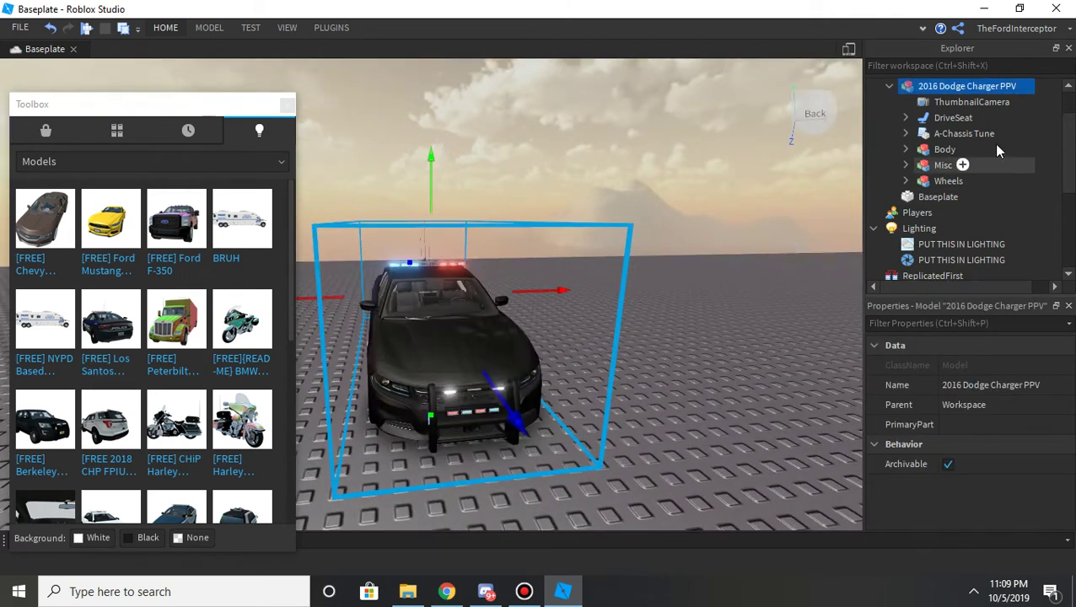
left_click(906, 118)
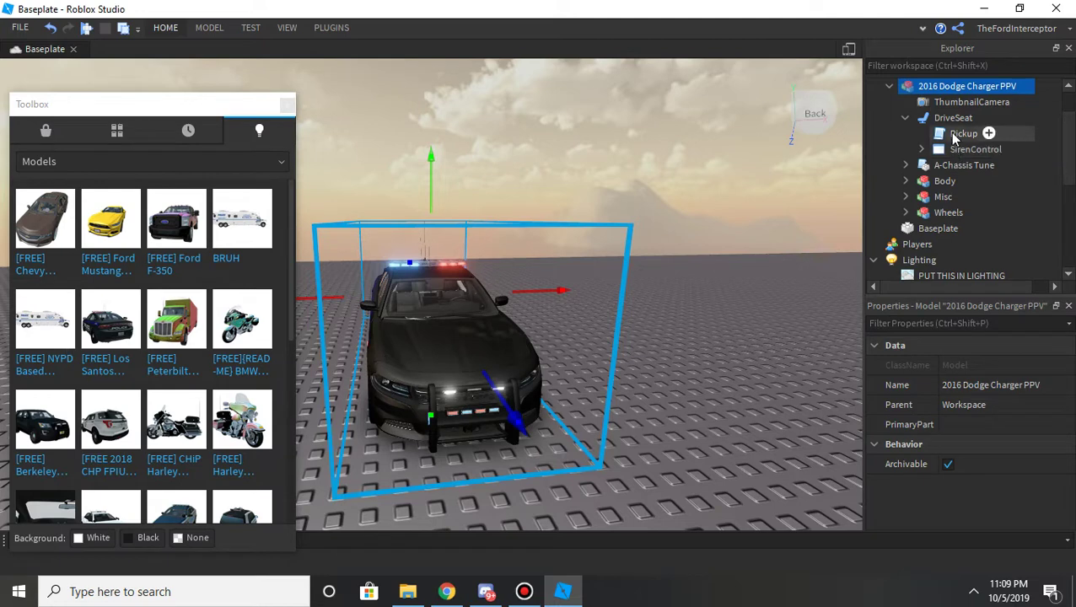
left_click(922, 149)
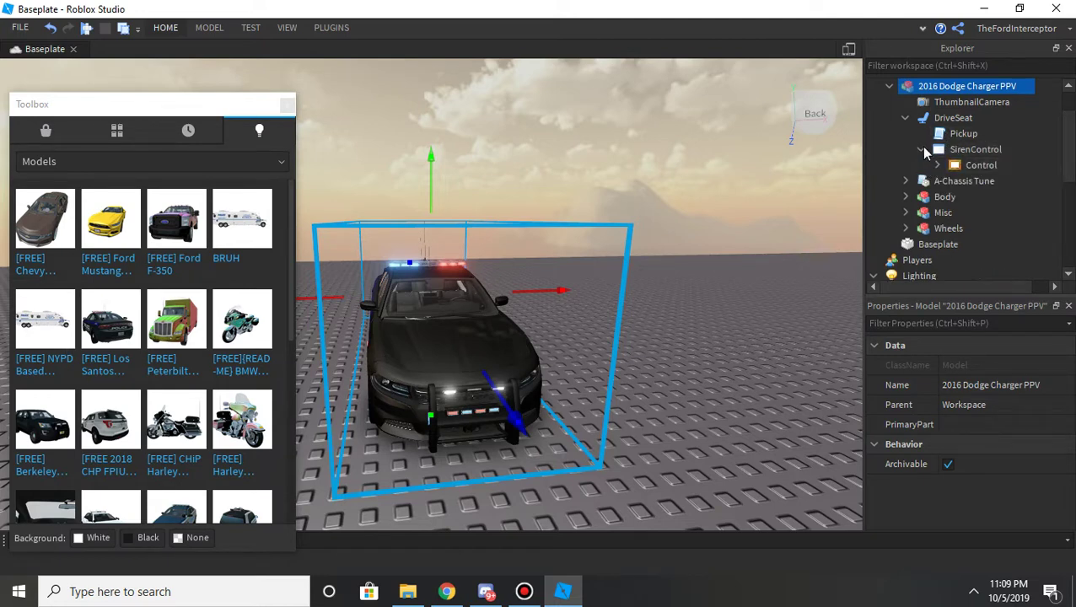
left_click(922, 150)
left_click(940, 150, "ctrl")
key("Delete")
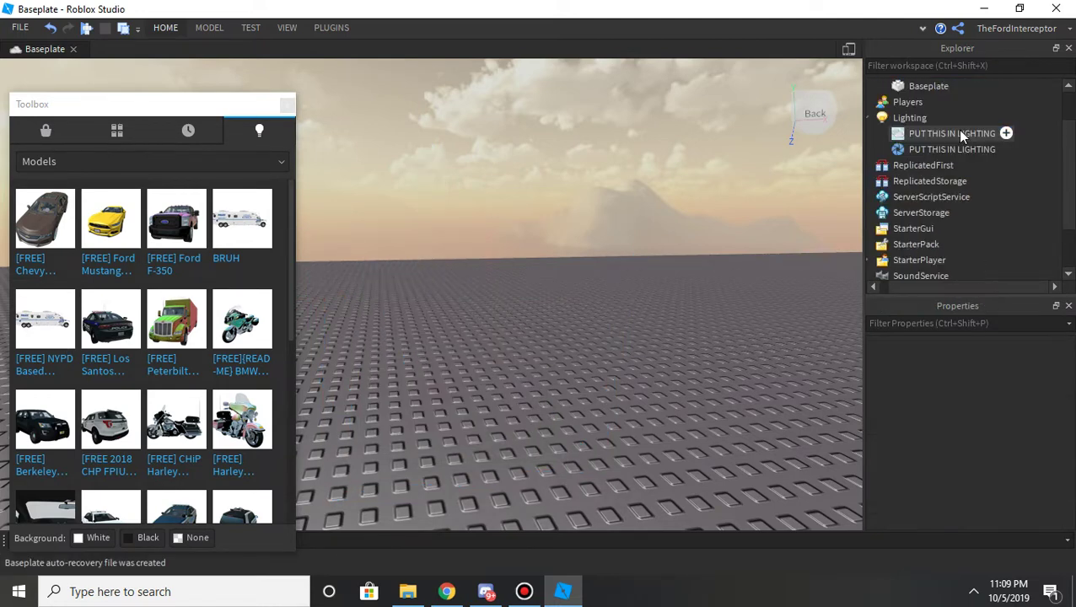
key("ctrl+z")
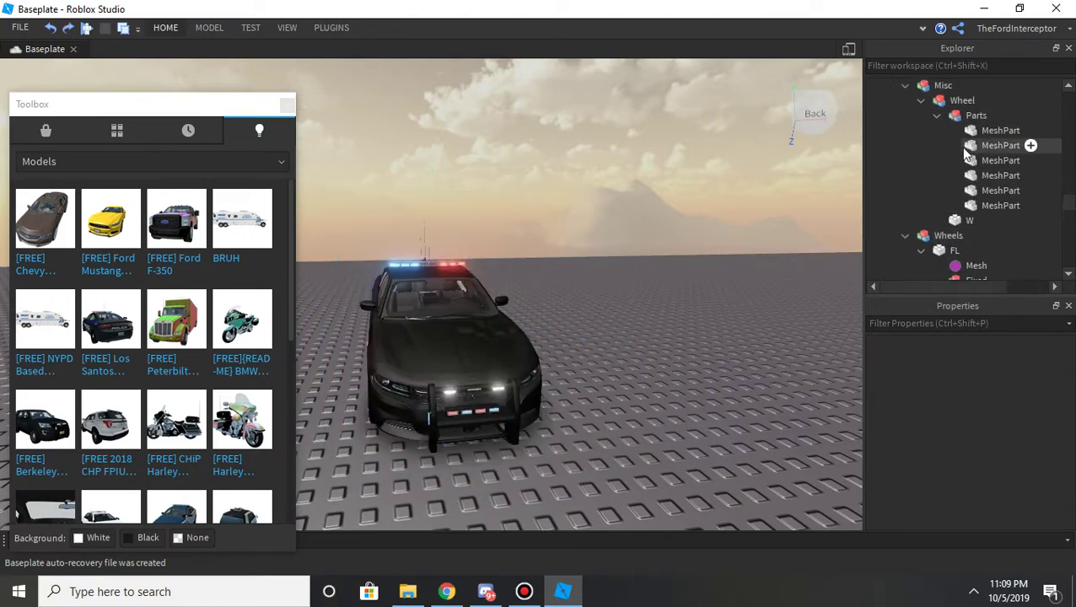
Step: Delete the Pickup script and SirenControl from the police car's DriveSeat
left_click(905, 160)
left_click(961, 181)
left_click(942, 197, "ctrl")
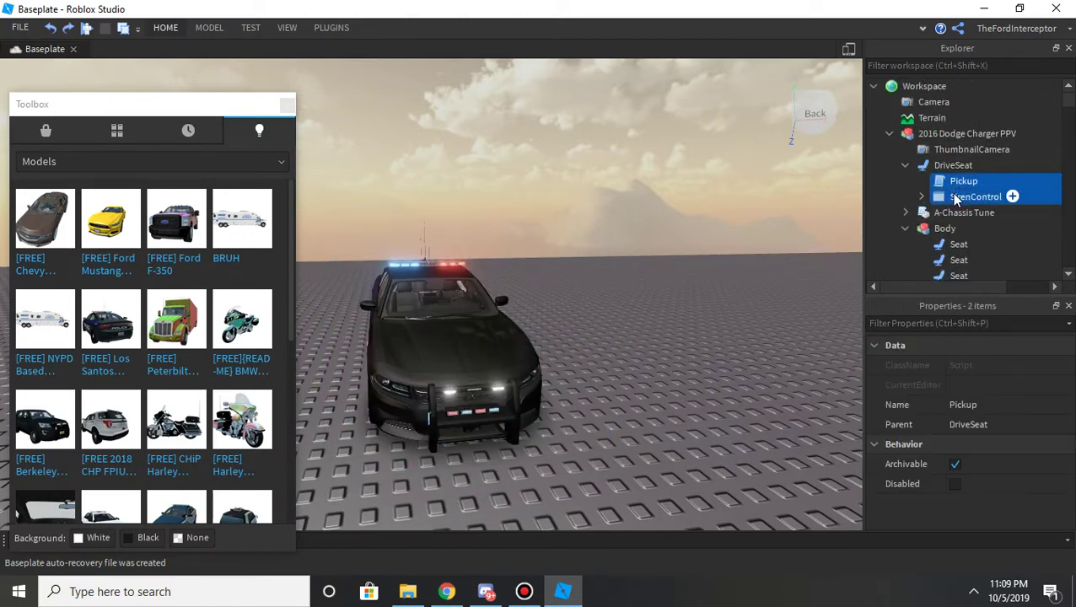
key("Delete")
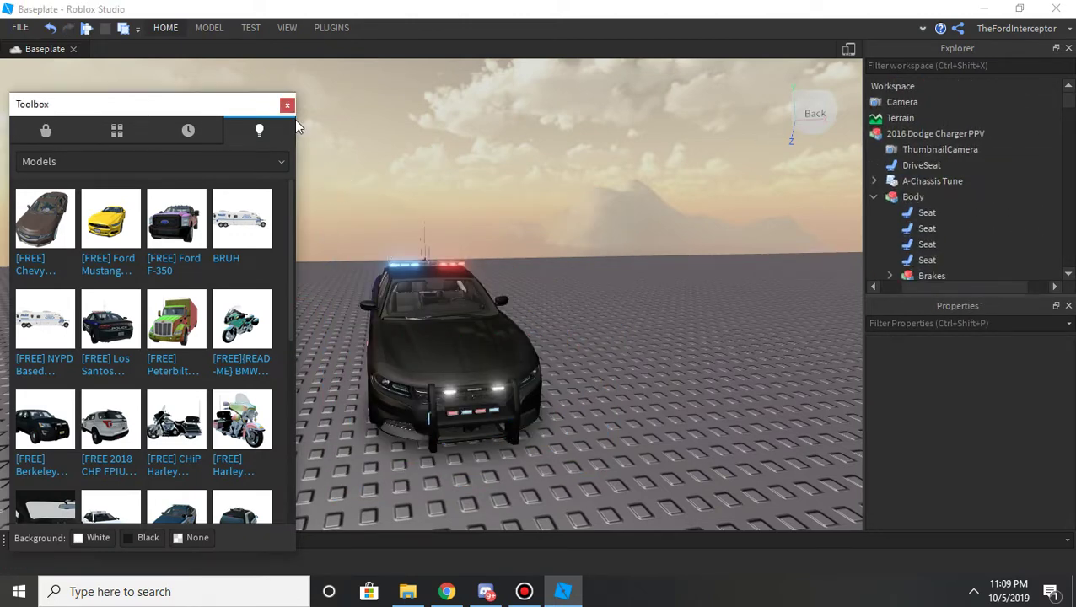
Step: Close the Toolbox and start a playtest with the character spawning at the current view near the police car
left_click(287, 105)
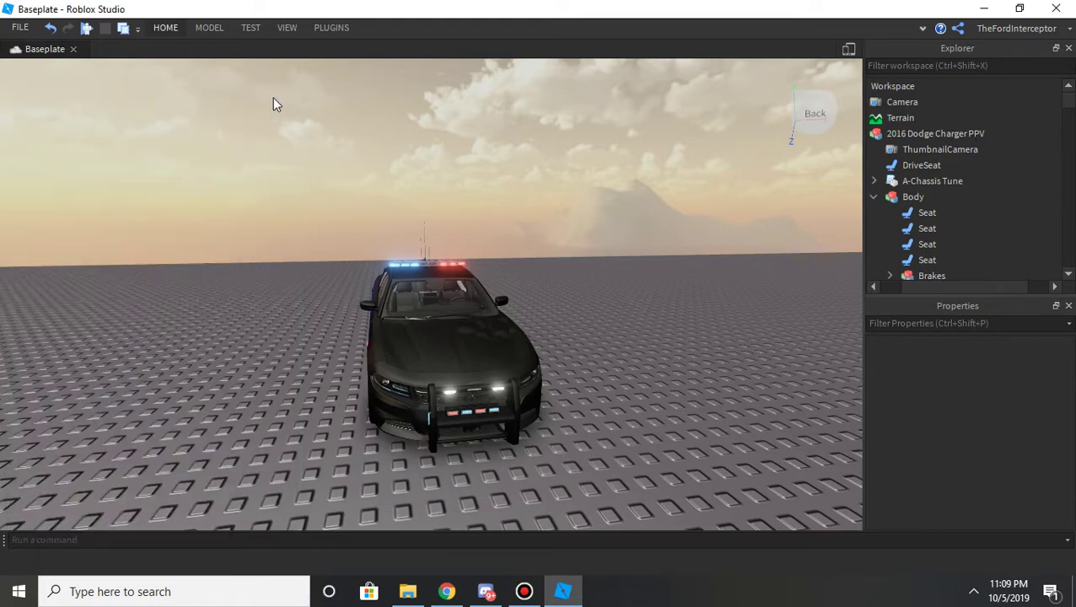
left_click(105, 29)
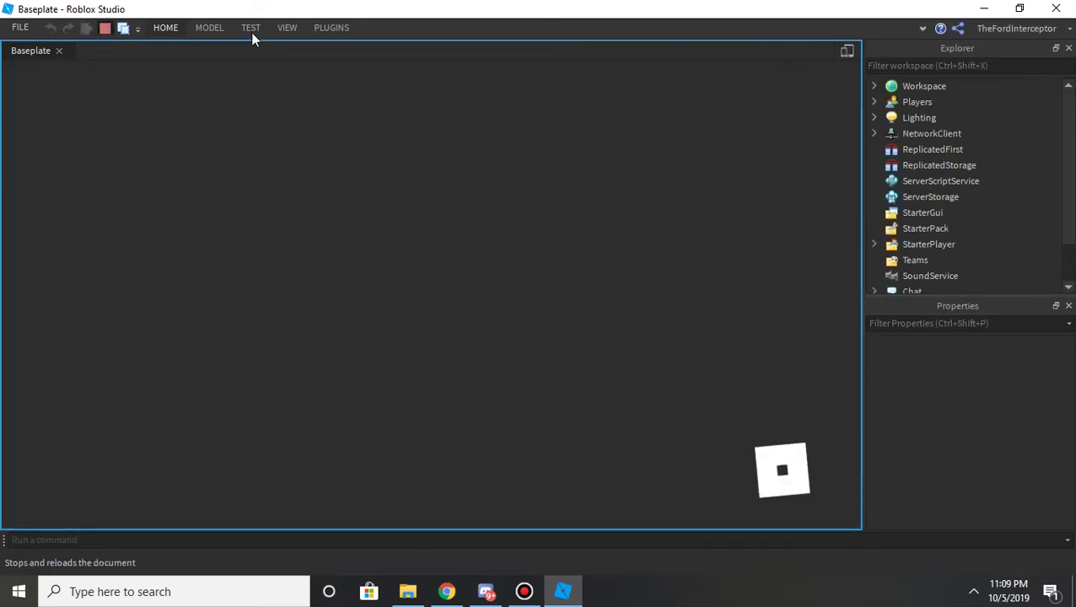
left_click(251, 30)
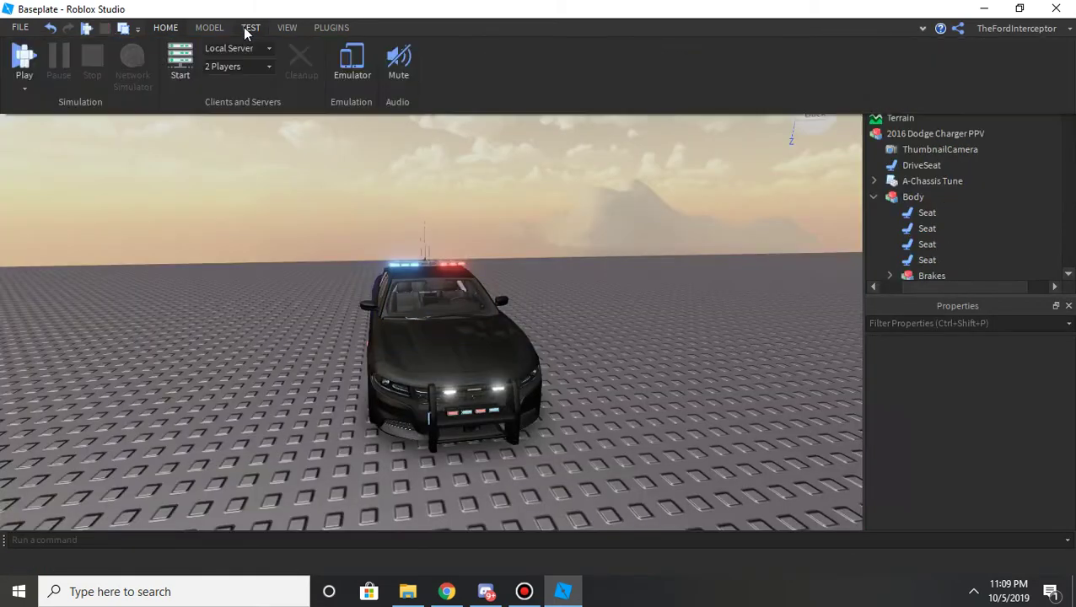
left_click(25, 88)
left_click(54, 129)
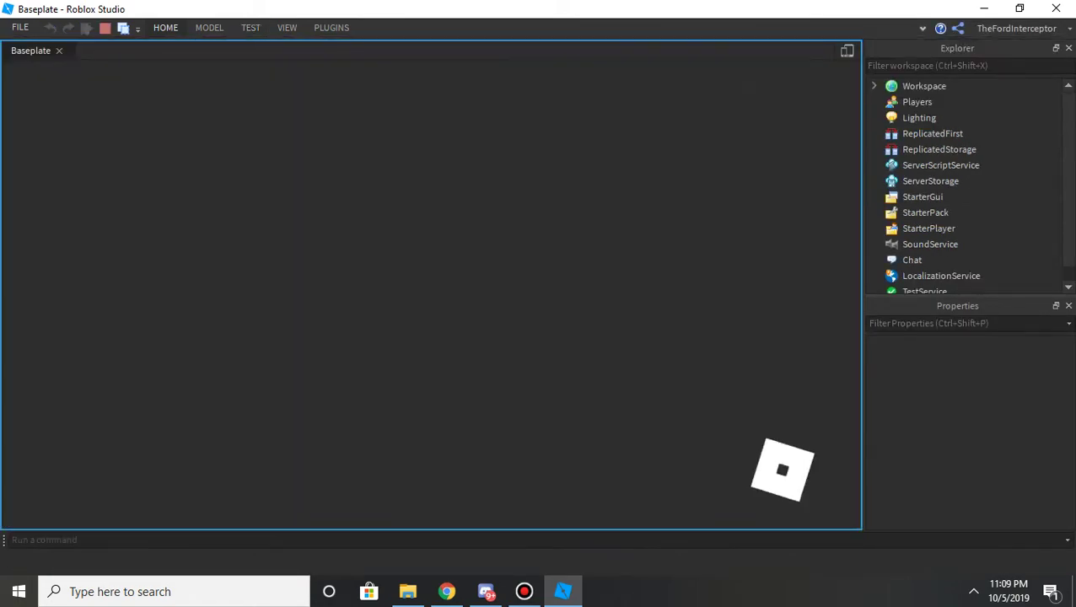
Step: Walk up to the police car in the playtest and examine its flashing lights, also with the free camera
key("w")
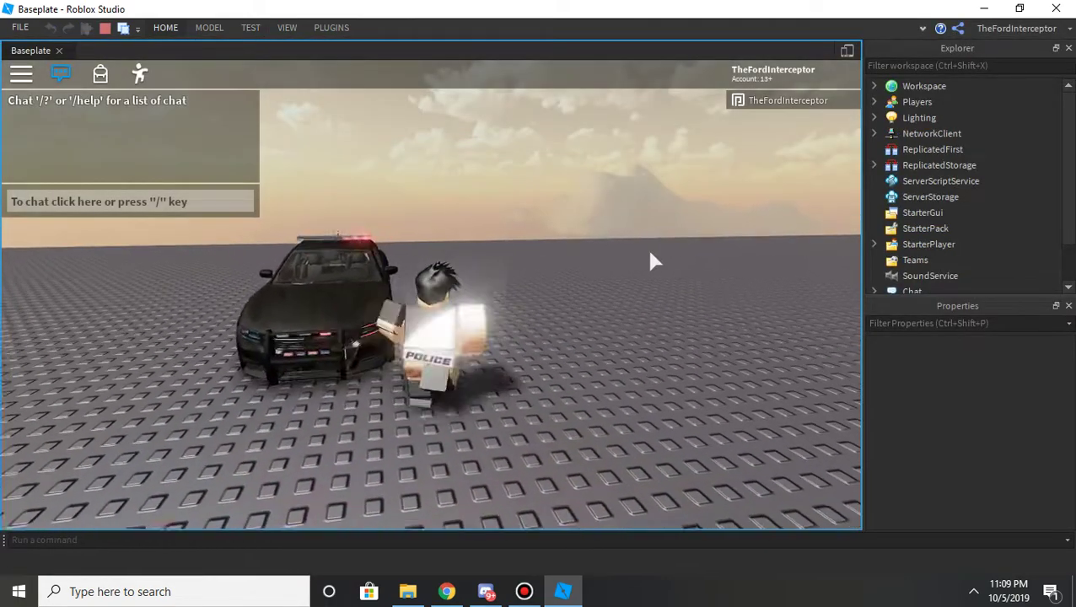
scroll(616, 258, "up", 5)
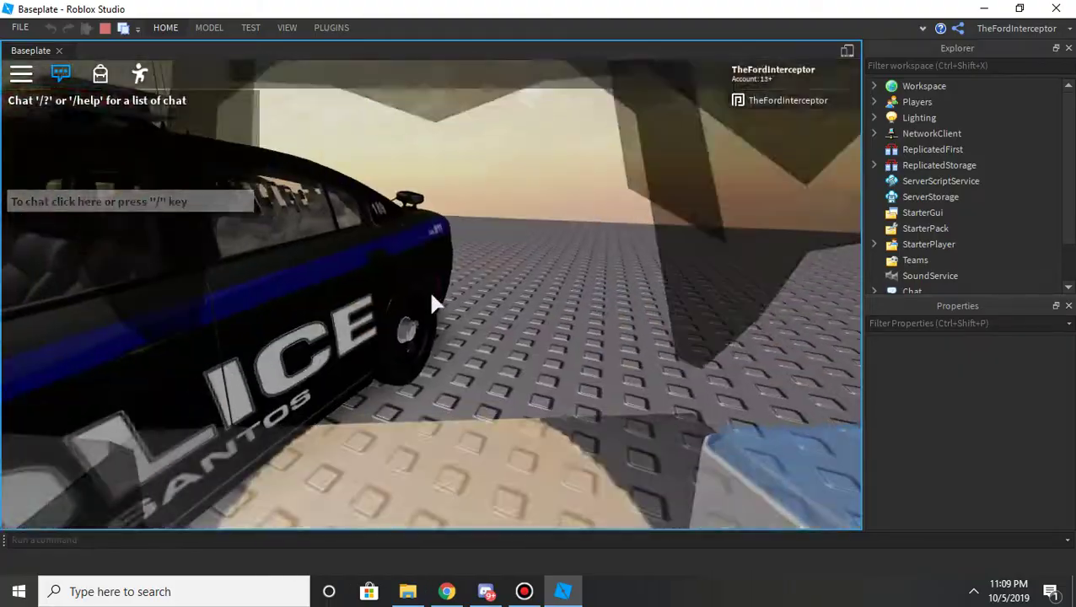
key("s")
key("shift+p")
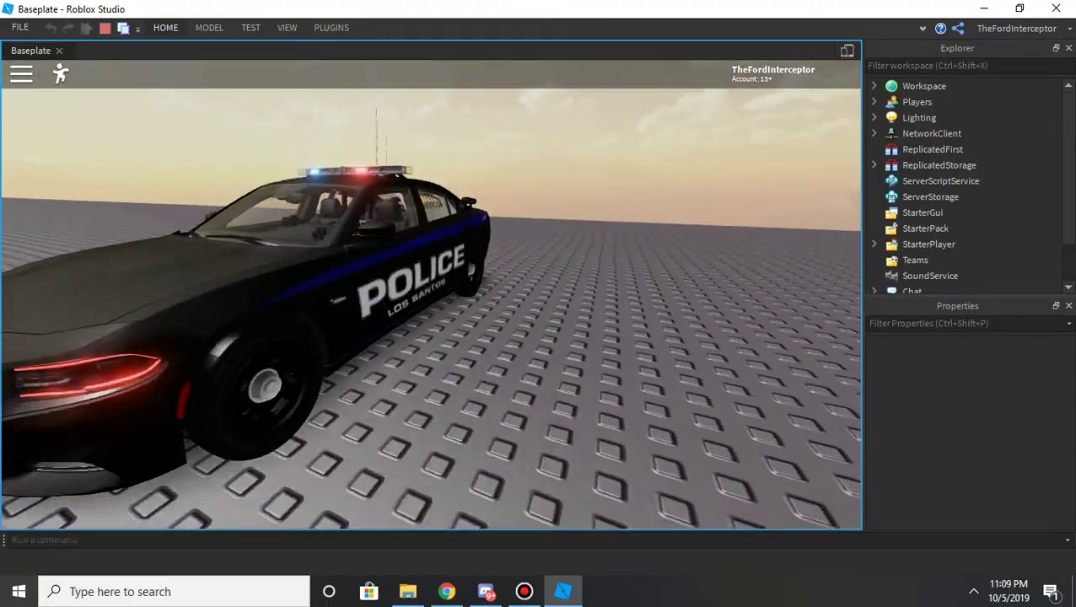
key("w")
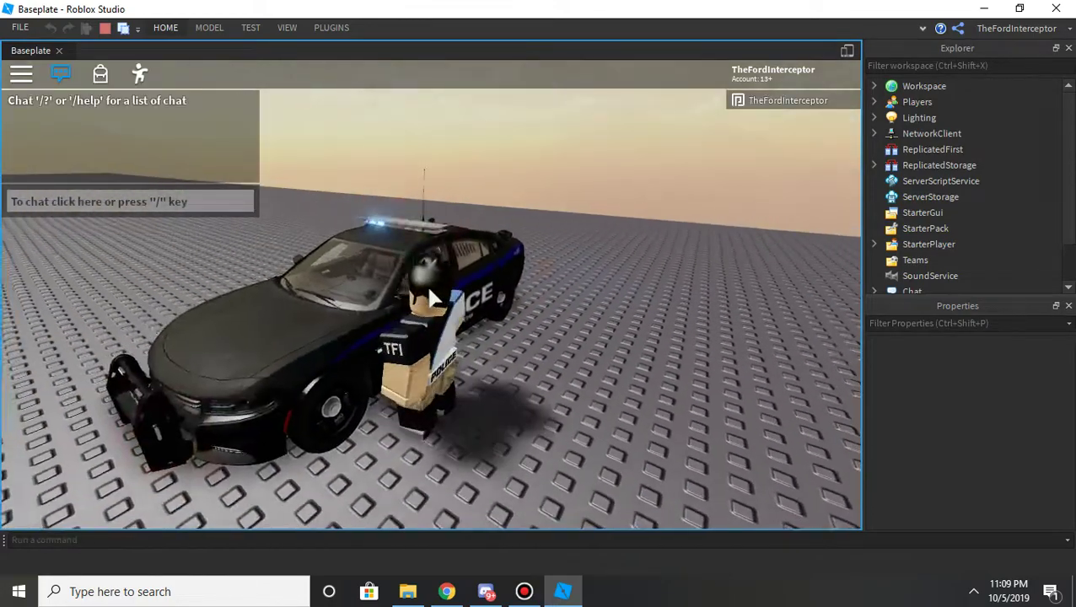
Step: Get into the police car's driver seat, view the car from several sides, and stop the playtest
key("w")
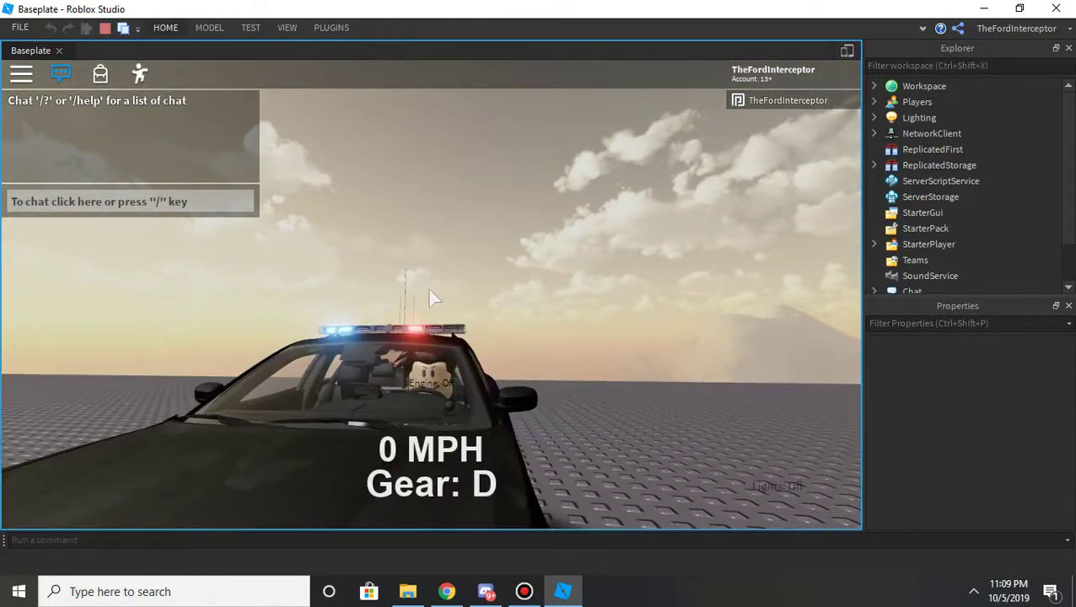
scroll(429, 289, "down", 4)
right_click_drag(429, 289, 429, 290)
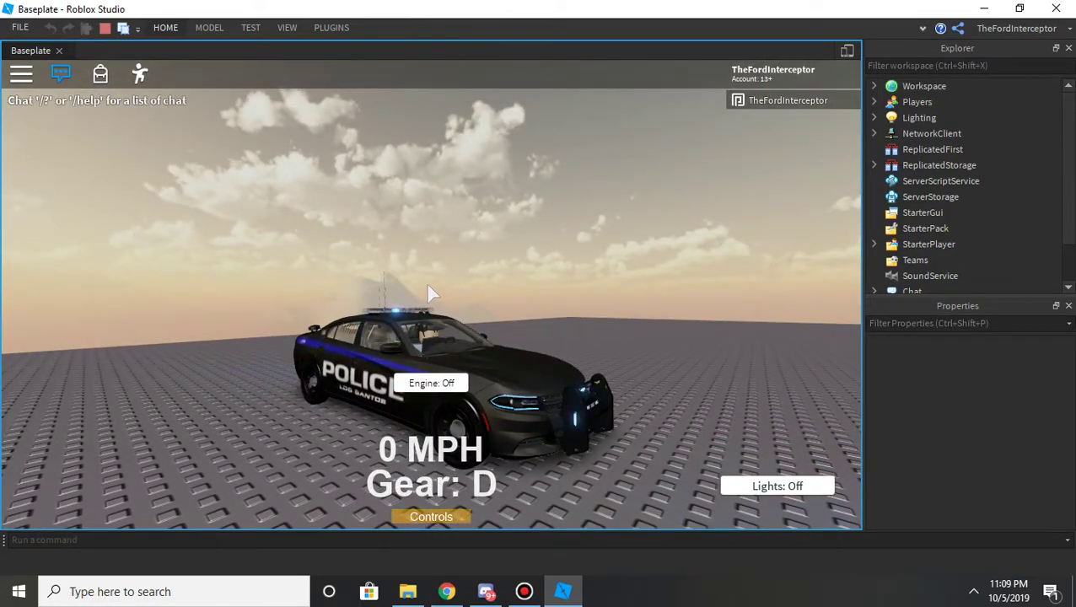
right_click_drag(415, 280, 376, 226)
mouse_move(165, 158)
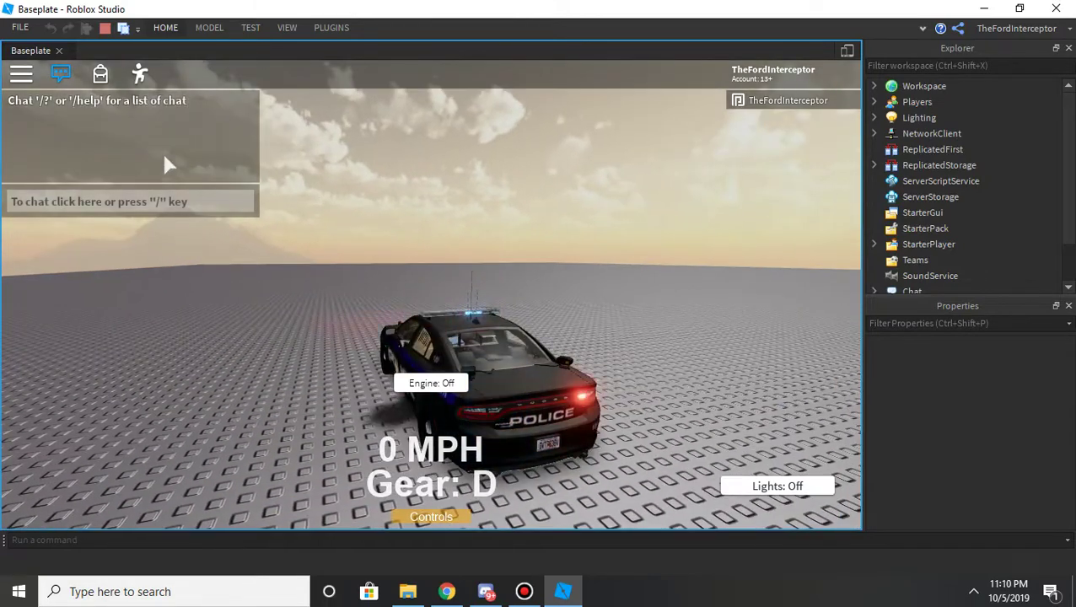
left_click(104, 28)
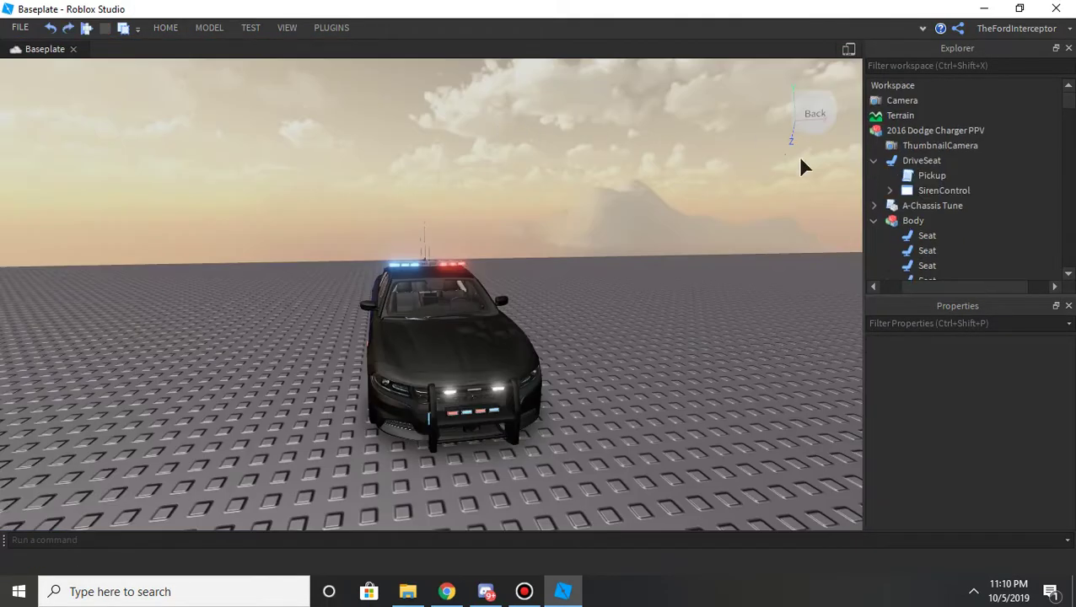
Step: Collapse the Exterior and neighbouring groups in the police car's Body and look through the Lightbar's scripts and parts
scroll(882, 197, "down", 5)
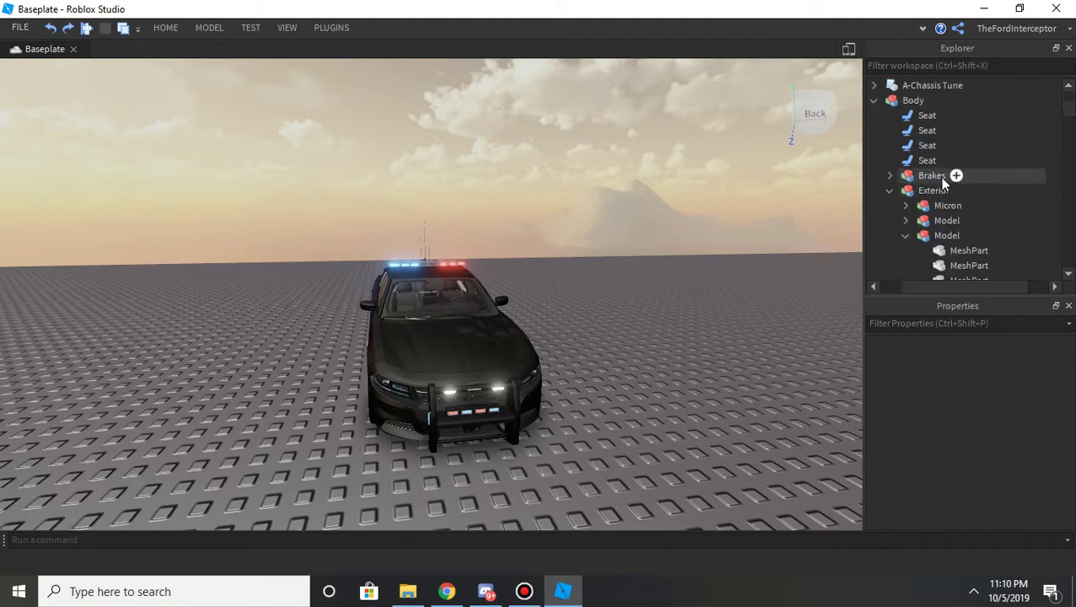
left_click(889, 146)
left_click(889, 160)
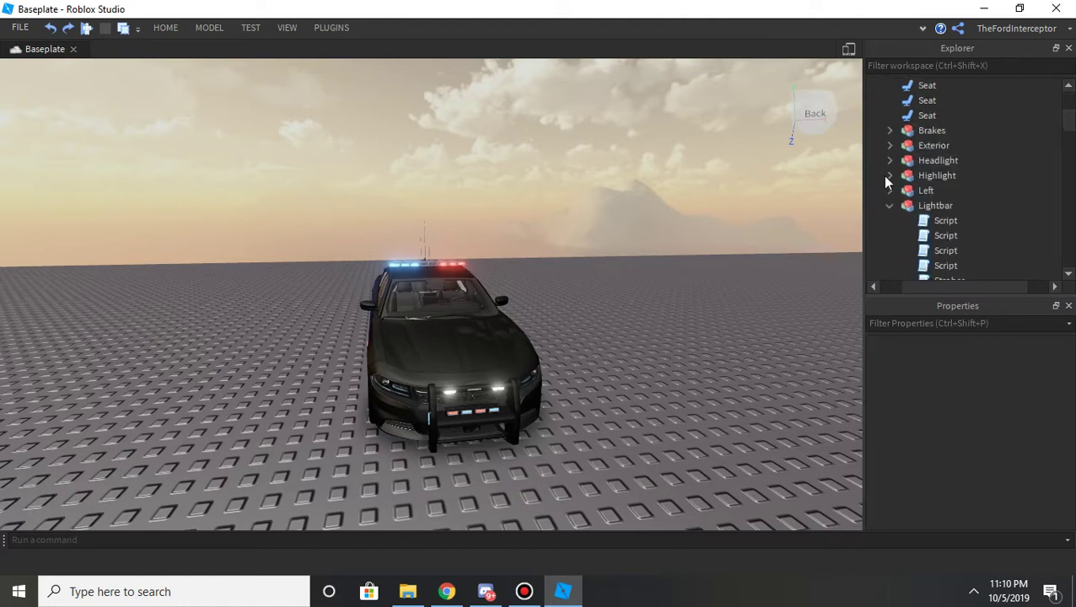
left_click(888, 220)
scroll(884, 207, "down", 9)
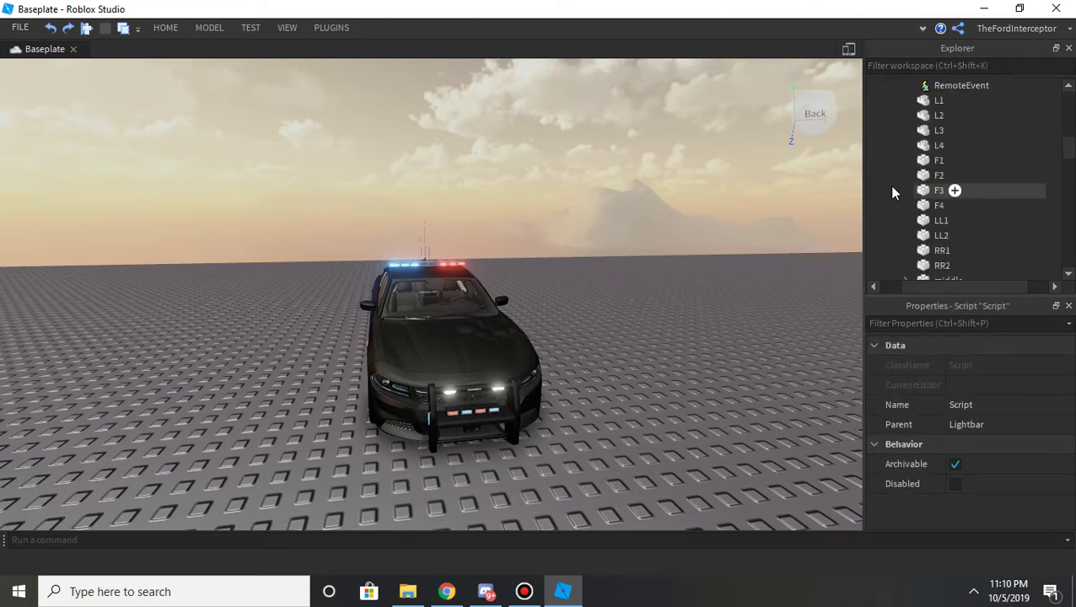
scroll(909, 181, "up", 6)
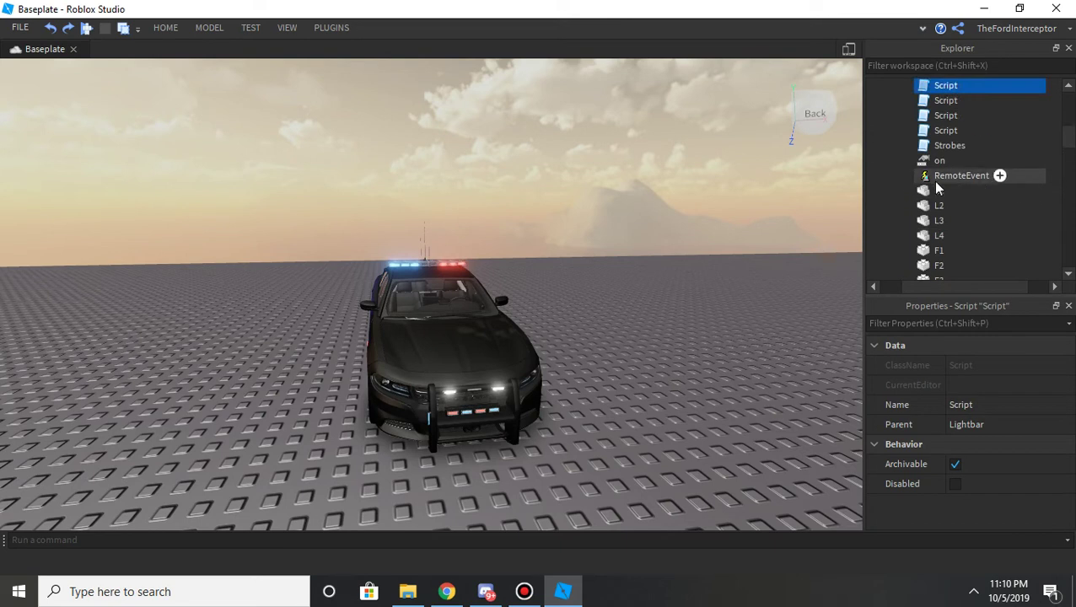
Step: Check the Lightbar's Strobes script, on value and RemoteEvent, and view the car's roof lights from behind
left_click(928, 160)
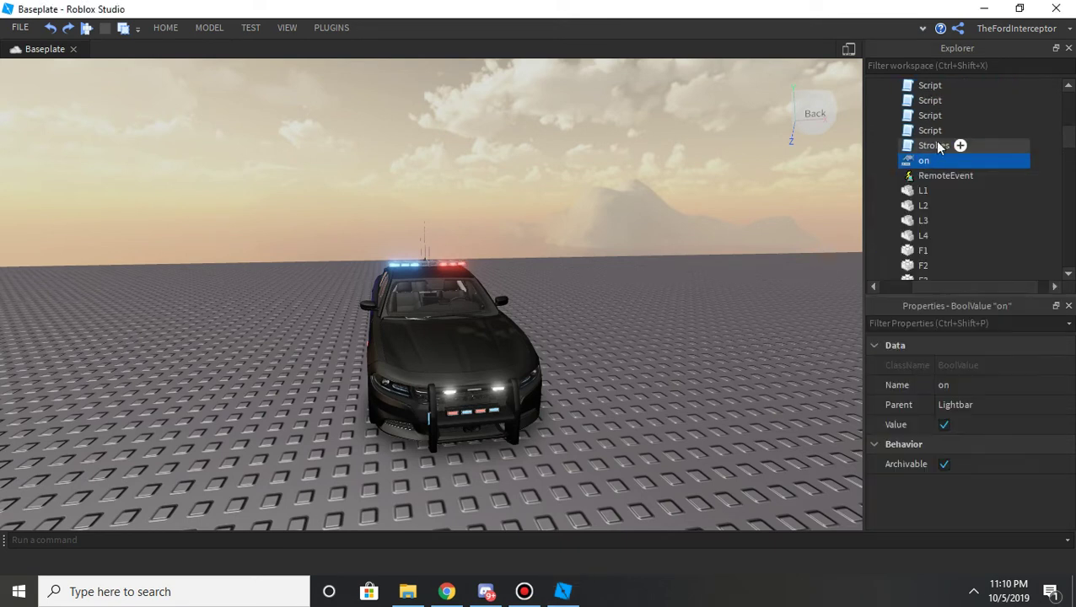
left_click(935, 145)
left_click(933, 176, "ctrl")
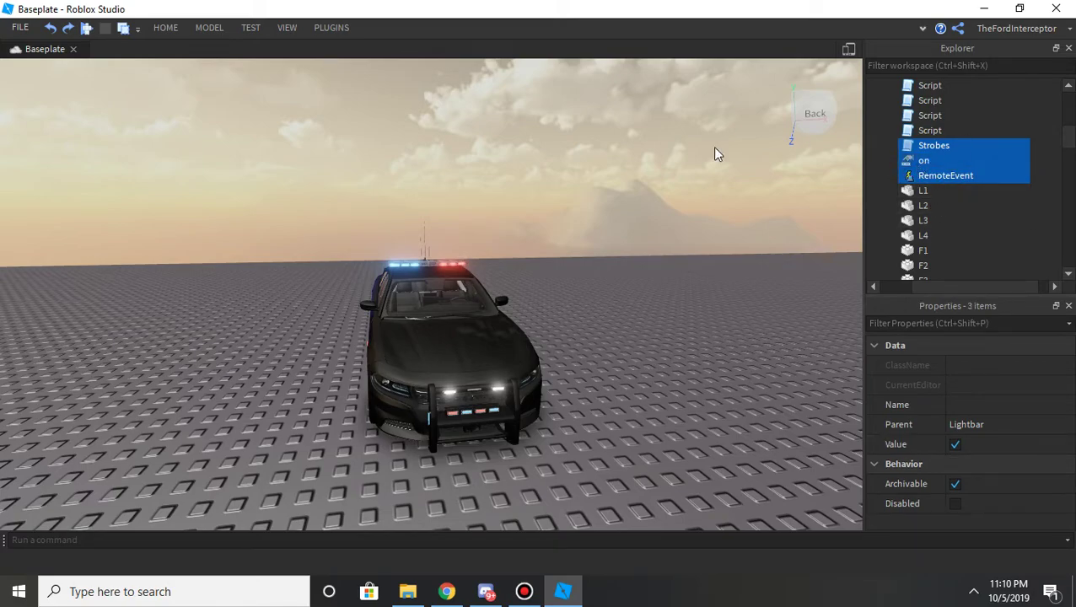
right_click_drag(489, 211, 801, 207)
right_click_drag(130, 290, 853, 135)
Step: Delete the Strobes script and RemoteEvent from the police car's Lightbar and start a playtest
left_click(921, 174)
left_click(922, 176)
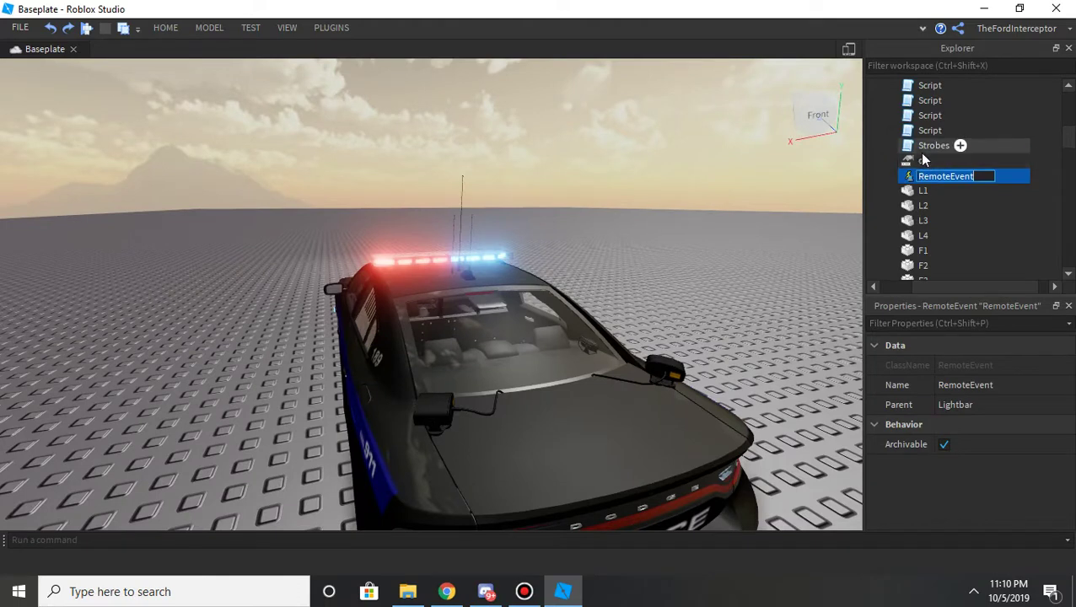
left_click(928, 147, "ctrl")
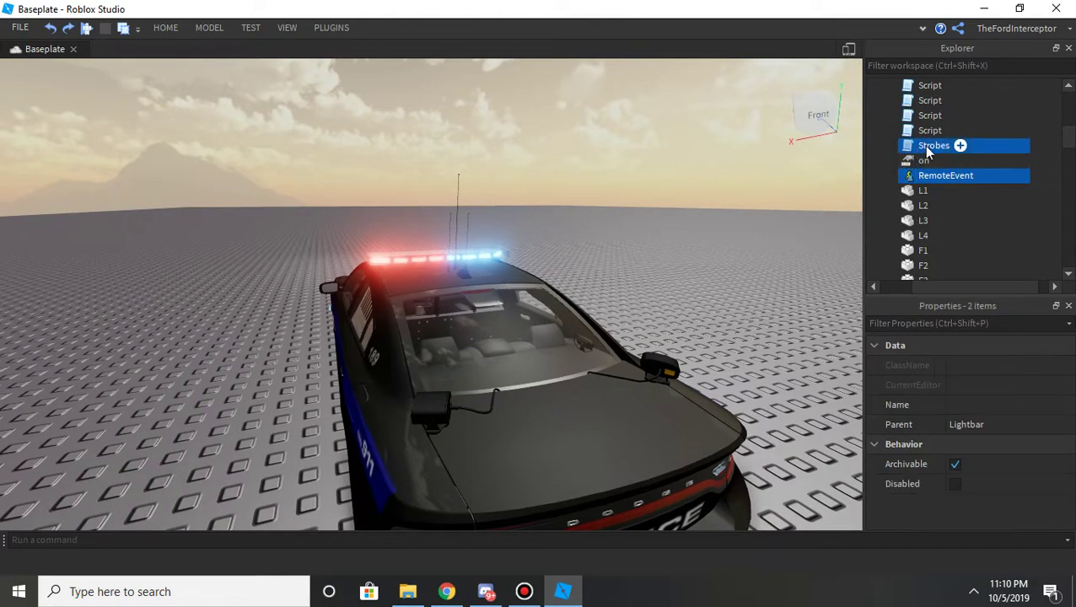
key("Delete")
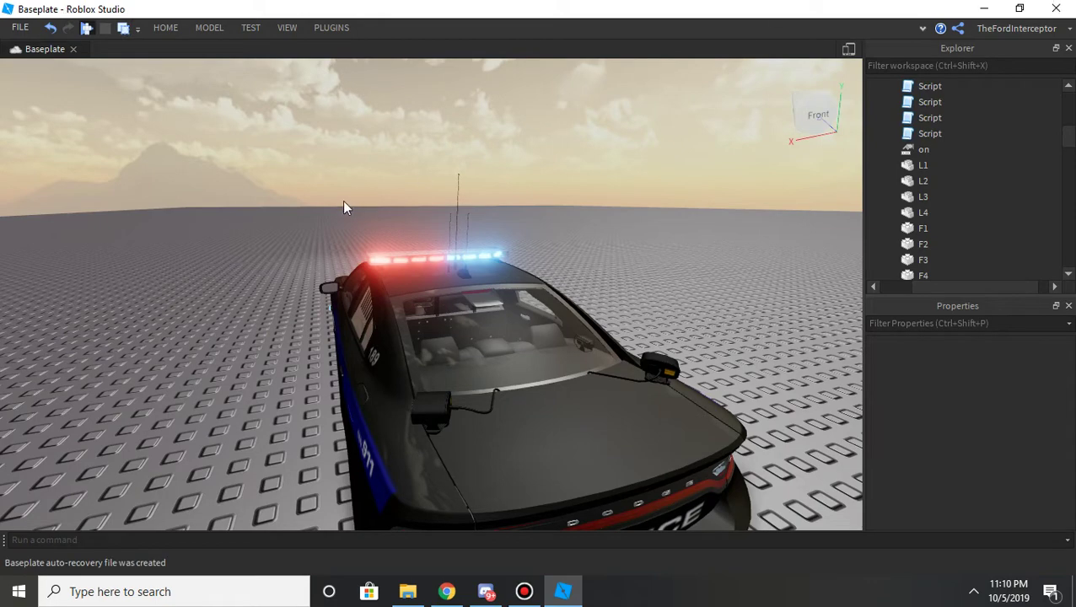
key("F5")
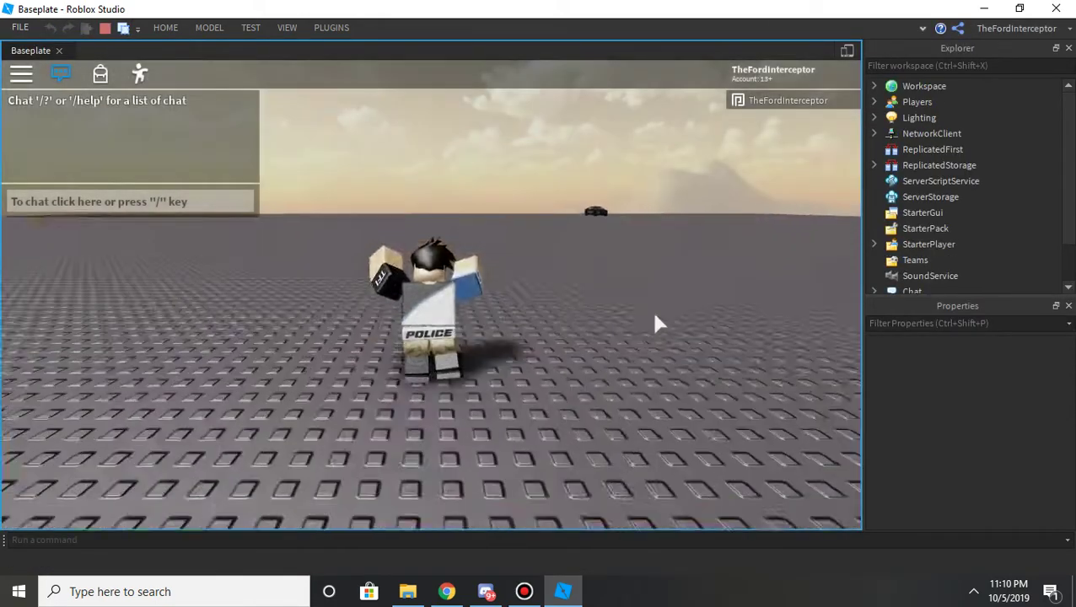
Step: Walk the character towards the distant police car and look through the player object's properties under Players
key("w")
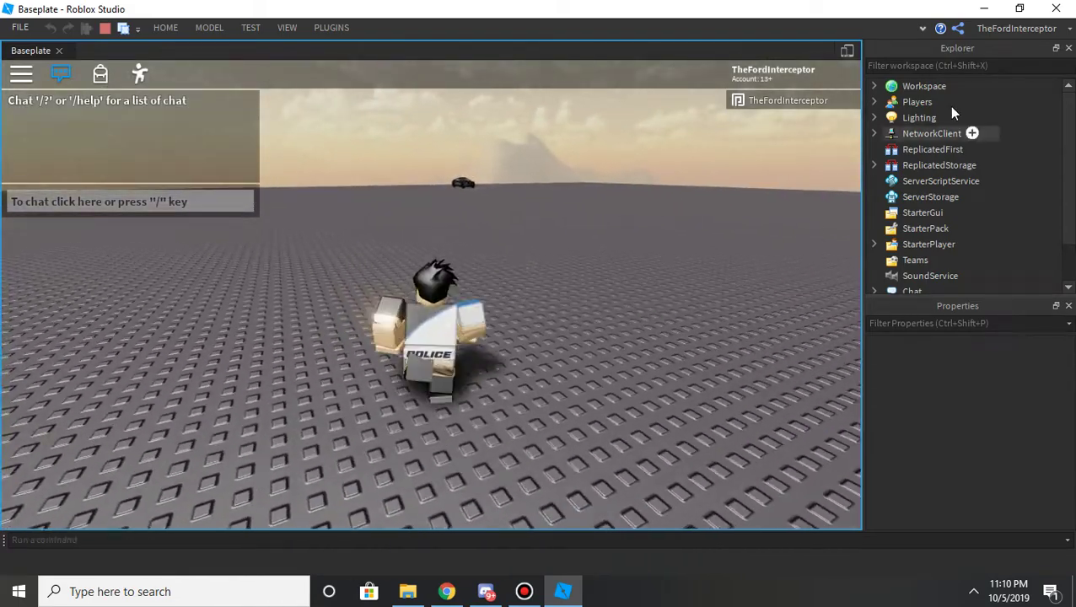
key("d")
left_click(875, 102)
left_click(890, 118)
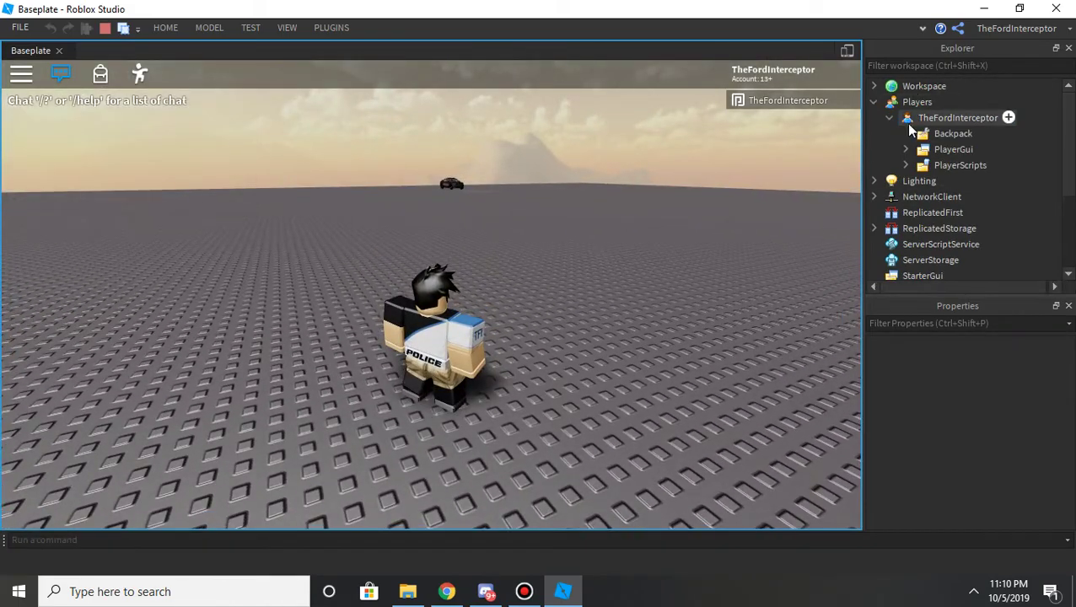
left_click(958, 118)
scroll(983, 385, "down", 5)
scroll(997, 386, "up", 2)
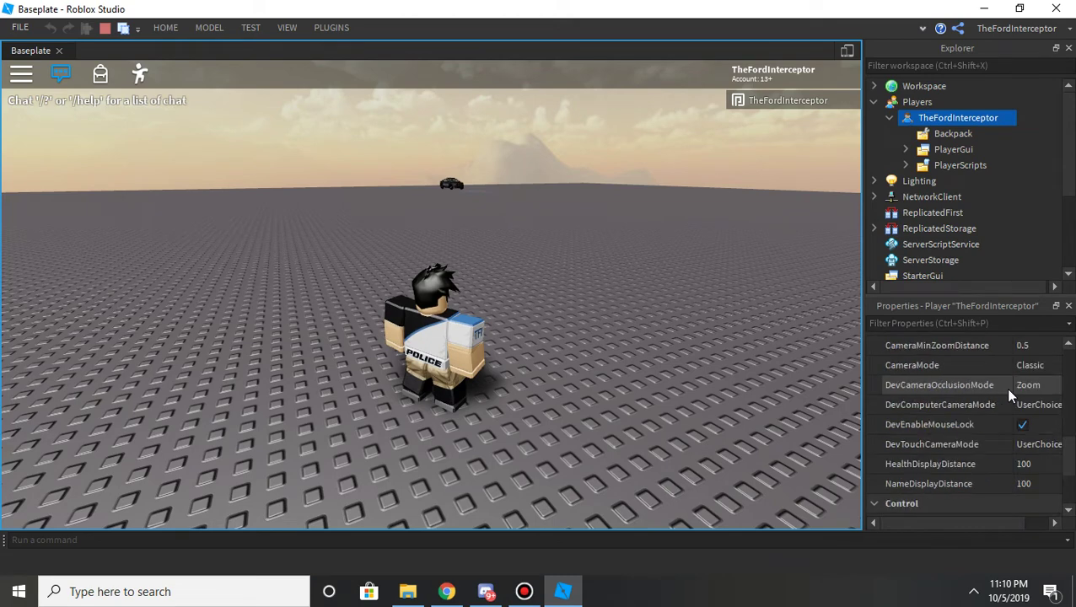
scroll(1021, 414, "up", 3)
scroll(1025, 411, "up", 5)
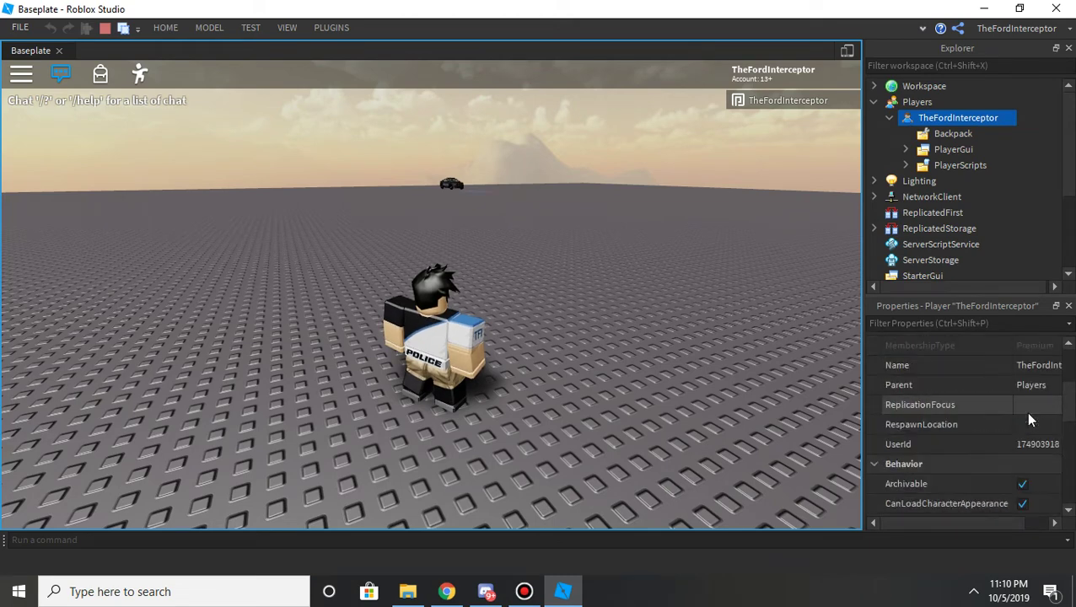
left_click(890, 118)
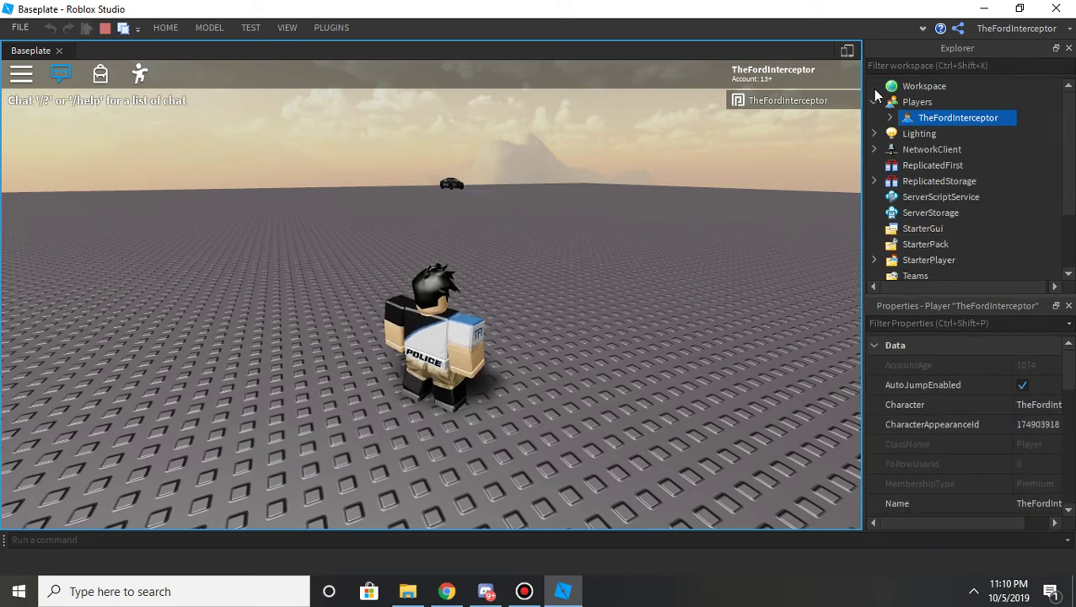
Step: Set the WalkSpeed of the character's Humanoid in the Workspace to 100
left_click(876, 88)
scroll(894, 109, "up", 2)
left_click(890, 149)
scroll(944, 154, "up", 2)
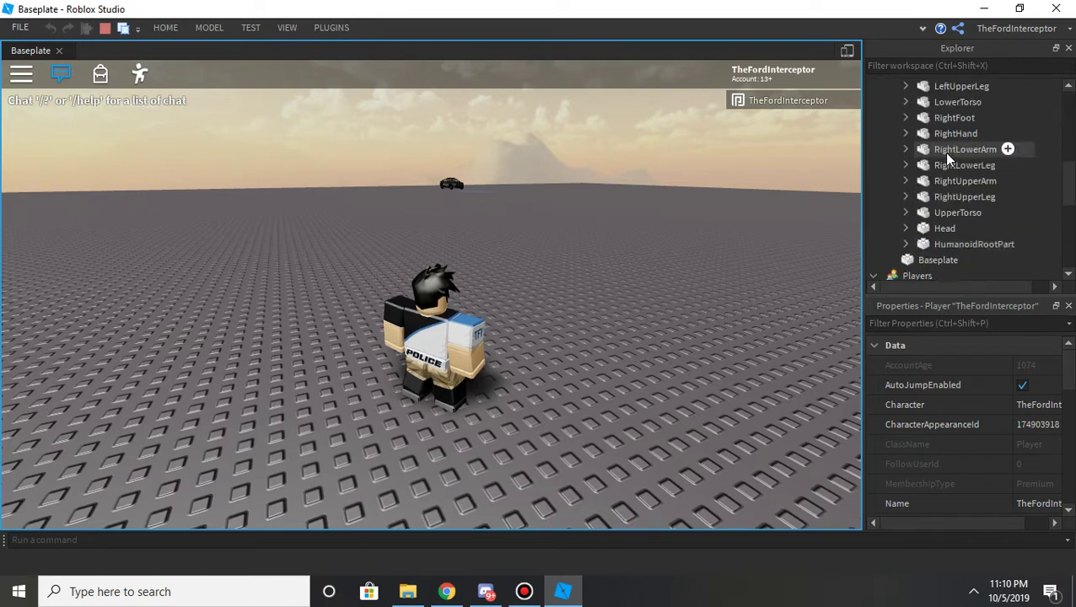
scroll(949, 156, "up", 4)
left_click(944, 180)
scroll(999, 396, "down", 5)
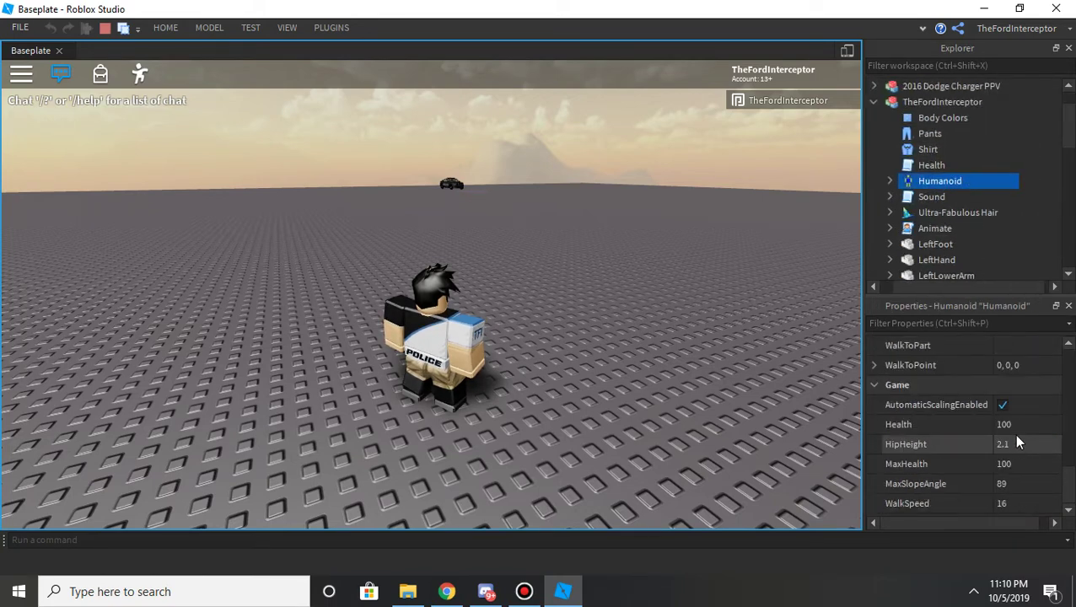
left_click(1023, 502)
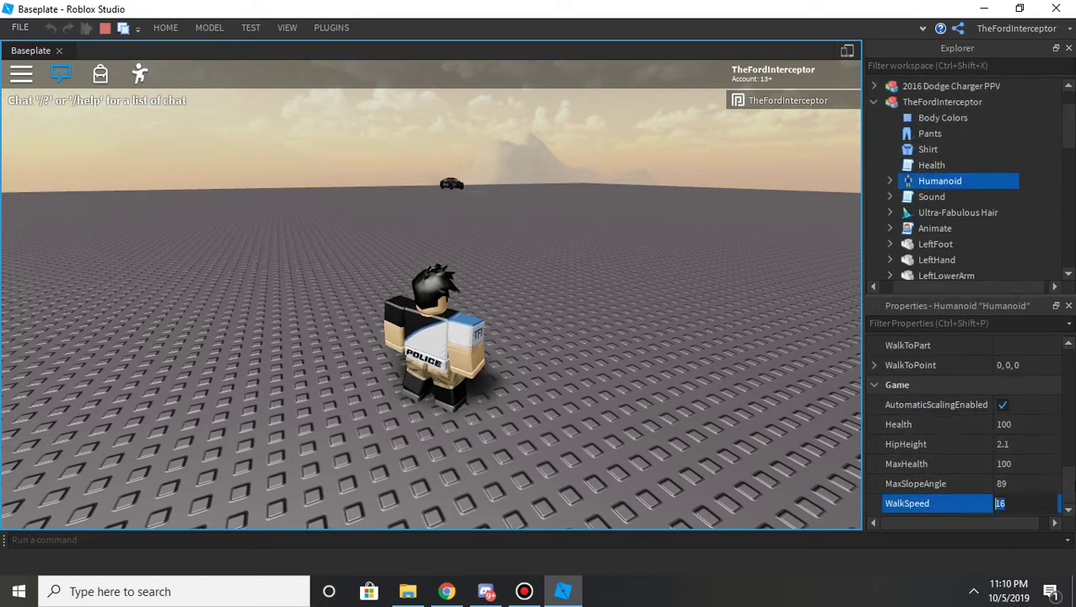
type("1")
Step: Run the character around the police car, get into its seat and view the car's lights from behind
type("w")
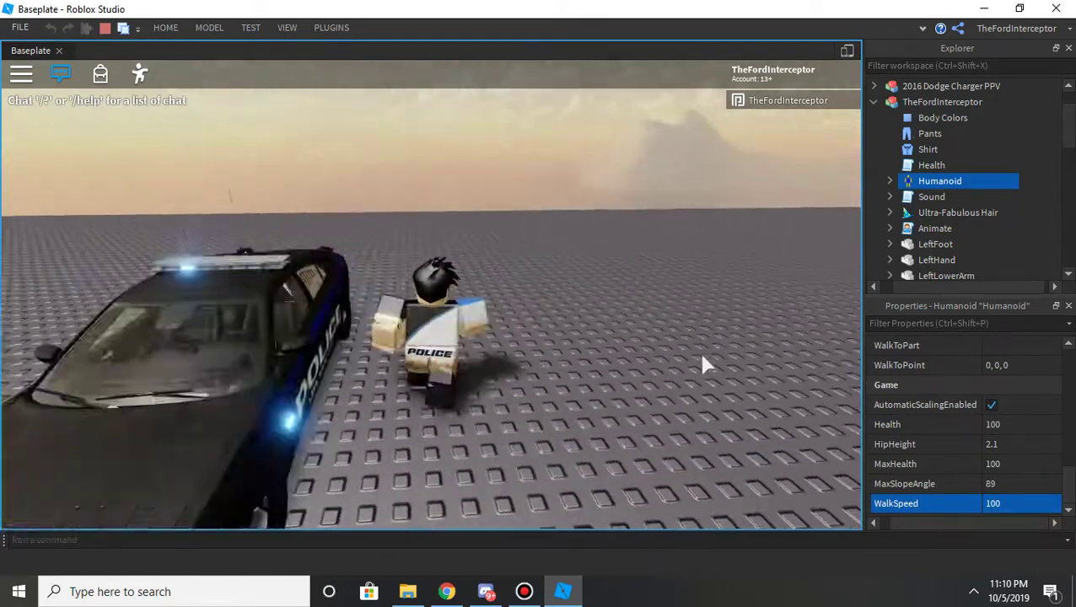
type("asad")
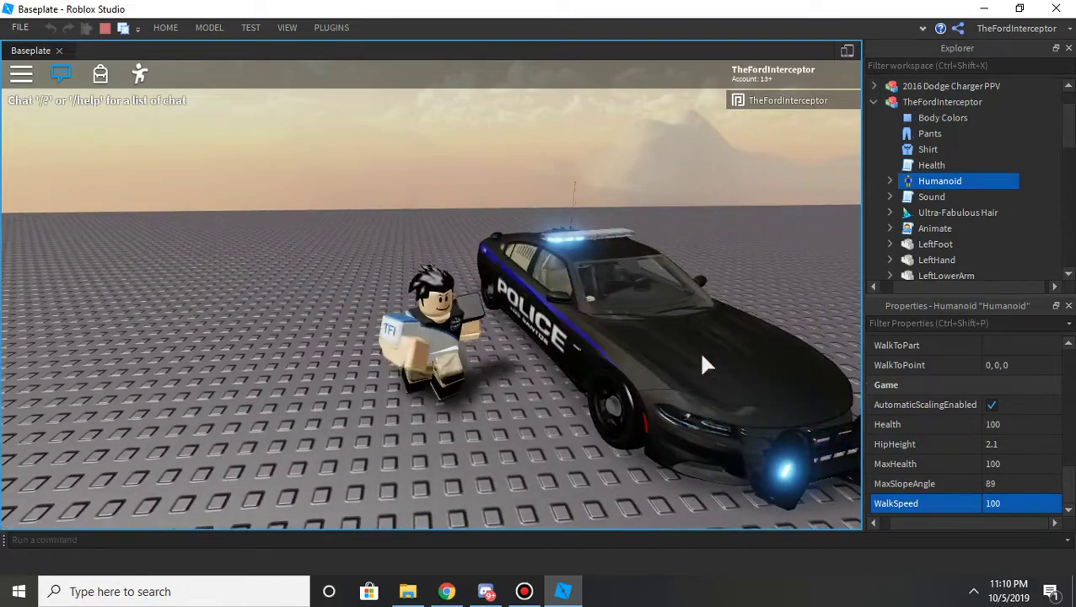
type("a")
right_click_drag(701, 355, 697, 352)
scroll(697, 352, "down", 3)
scroll(697, 352, "down", 3)
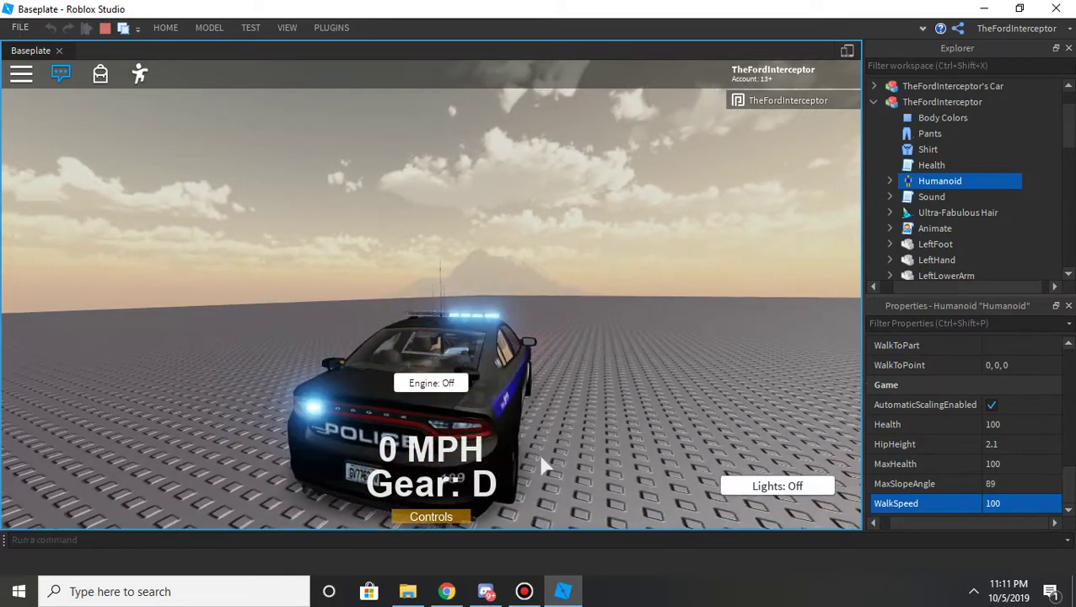
left_click(524, 592)
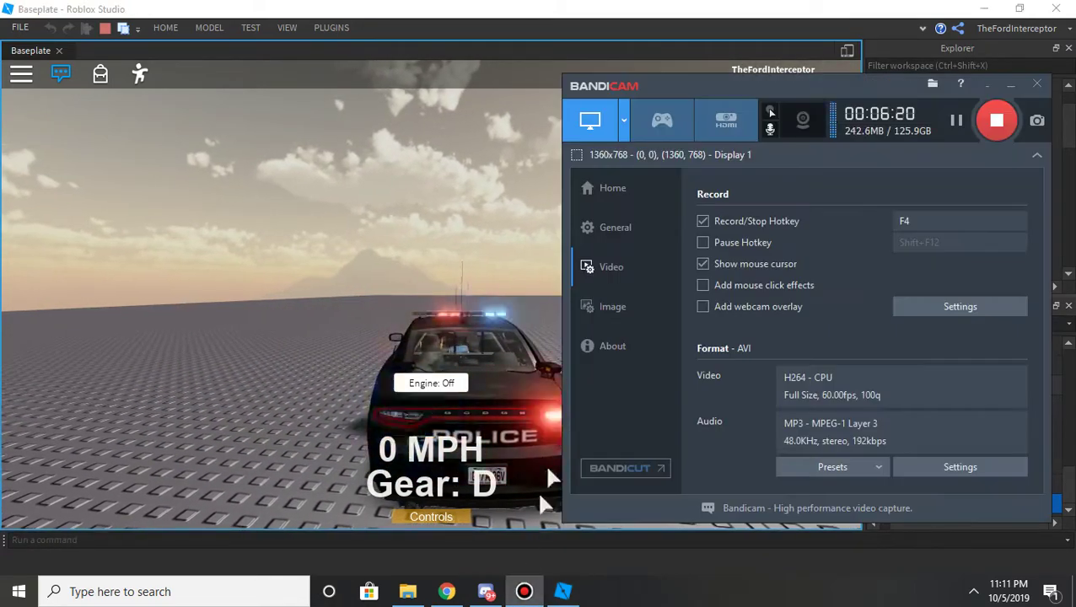